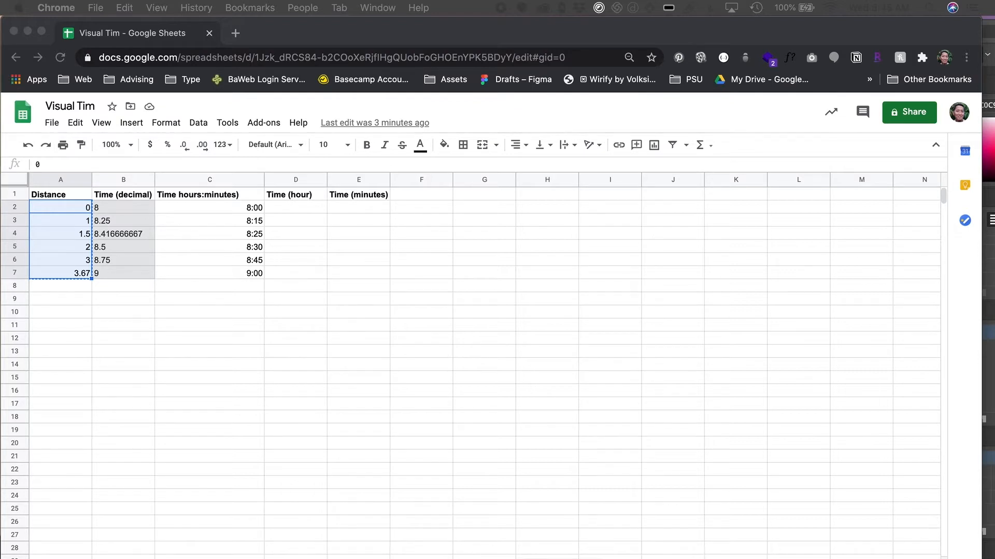
Examine the time values entered in the Time hours:minutes column from C2 to C7
click(307, 346)
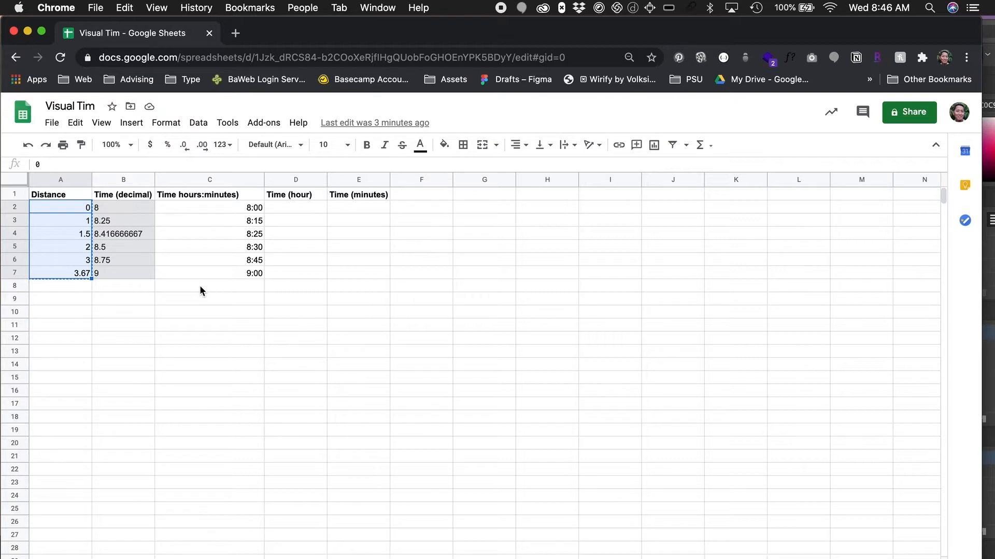
click(171, 285)
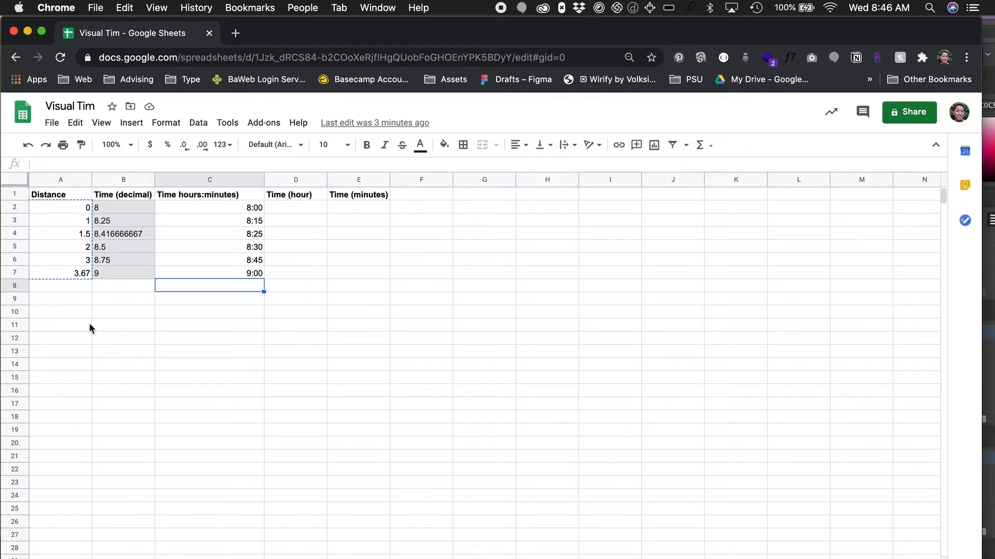
click(233, 220)
click(237, 207)
click(245, 221)
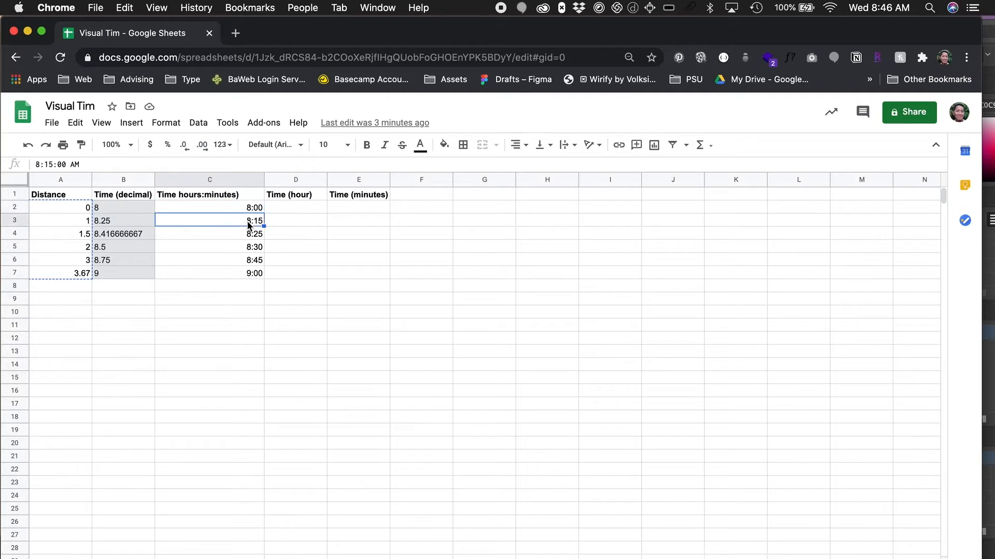
click(249, 235)
click(250, 248)
click(253, 263)
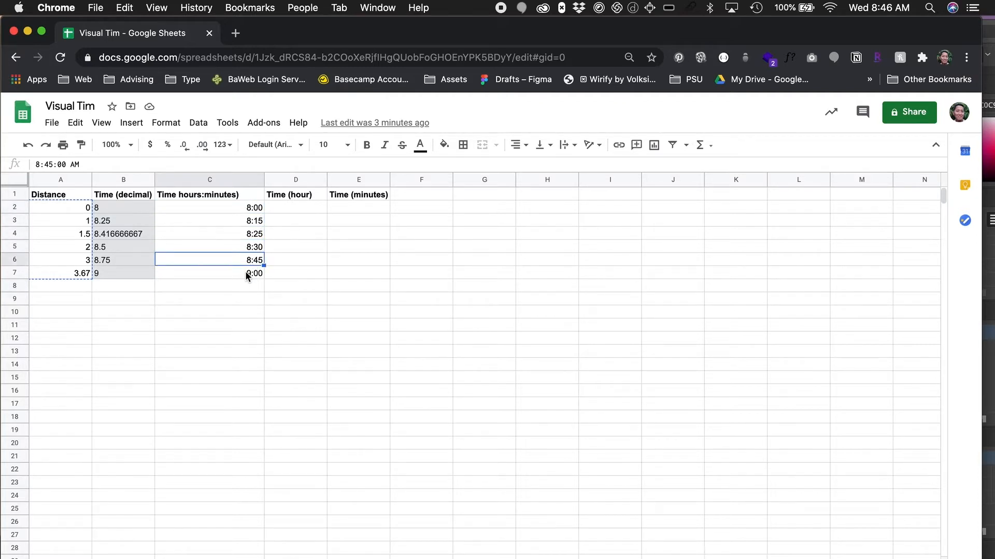
click(245, 273)
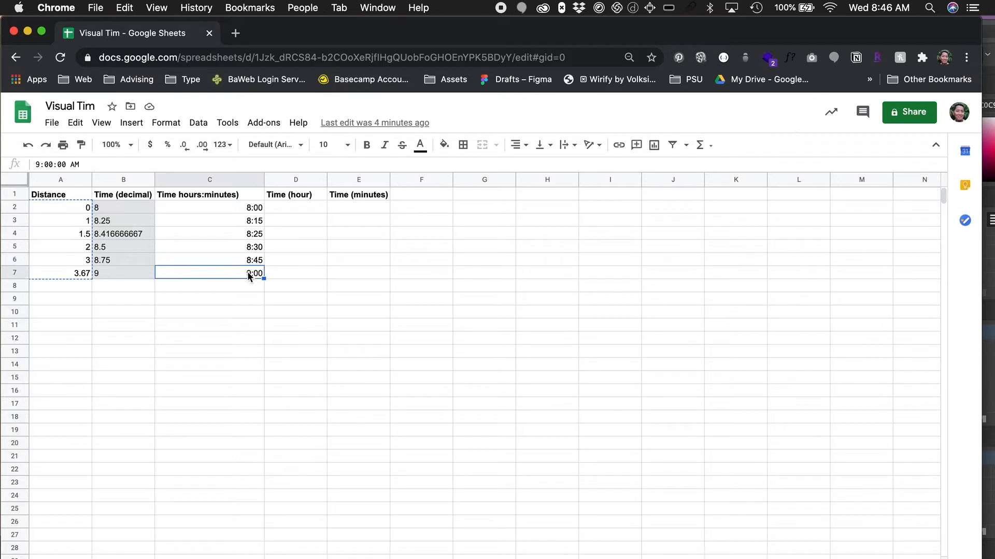
click(246, 221)
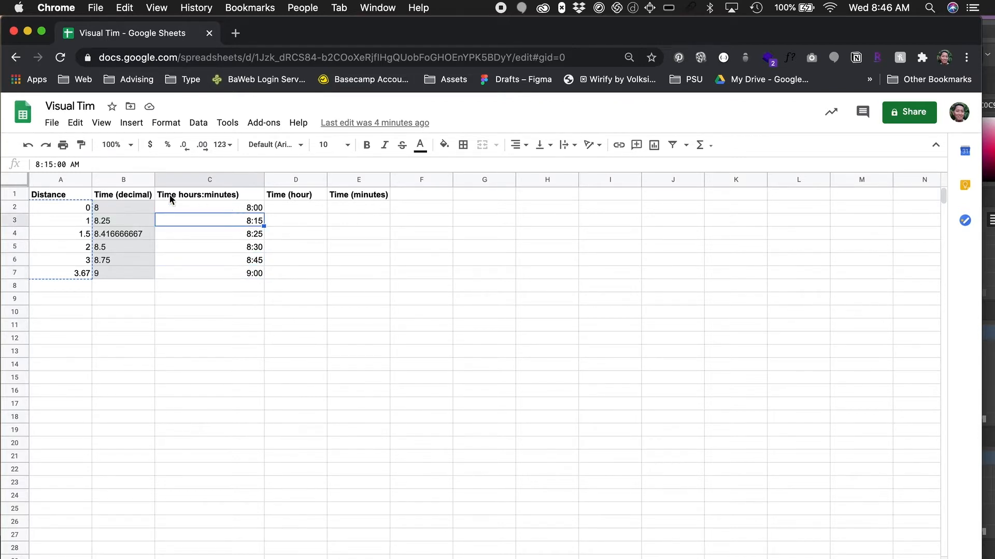
Examine the INDEX and SPLIT formulas in the Time (decimal) column and the hours:minutes cells they refer to
click(122, 209)
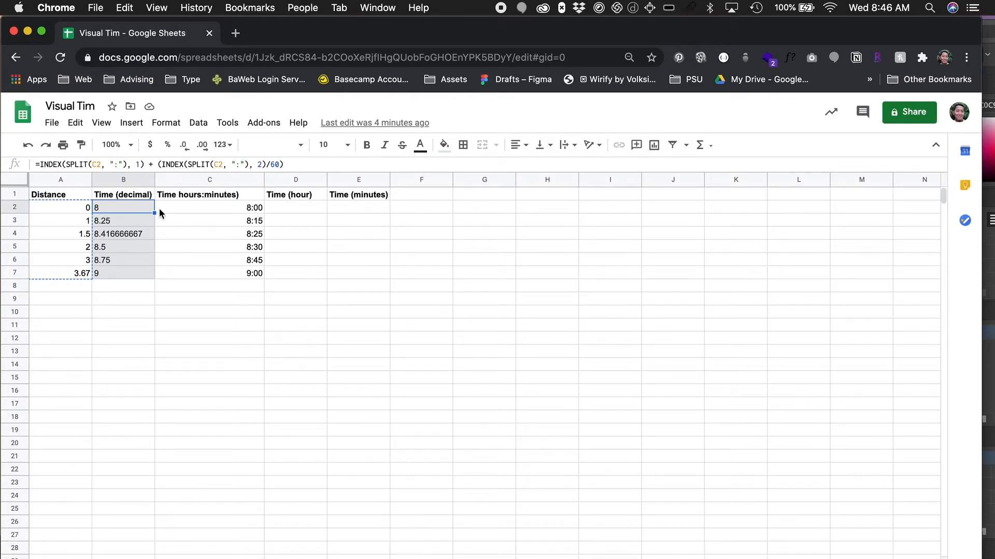
click(109, 216)
click(109, 236)
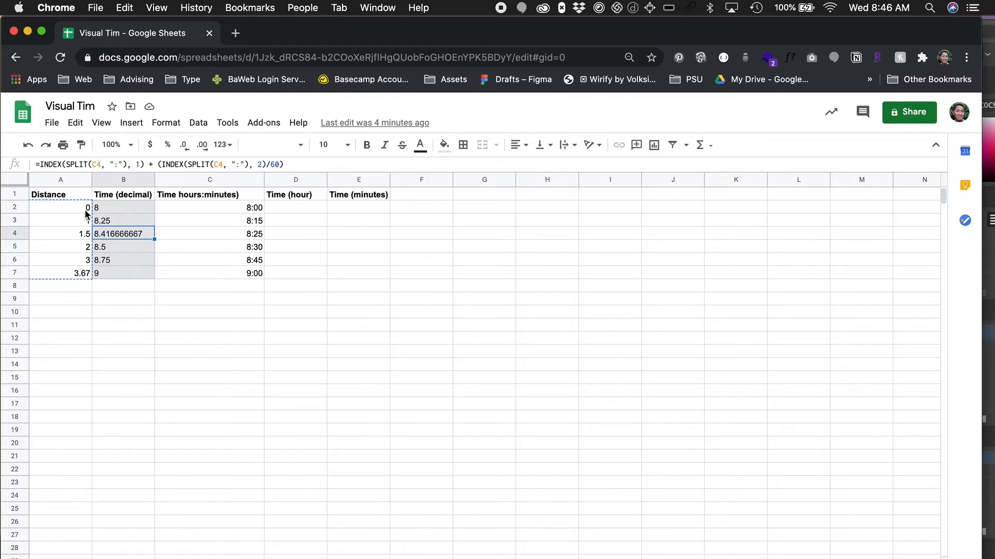
click(108, 221)
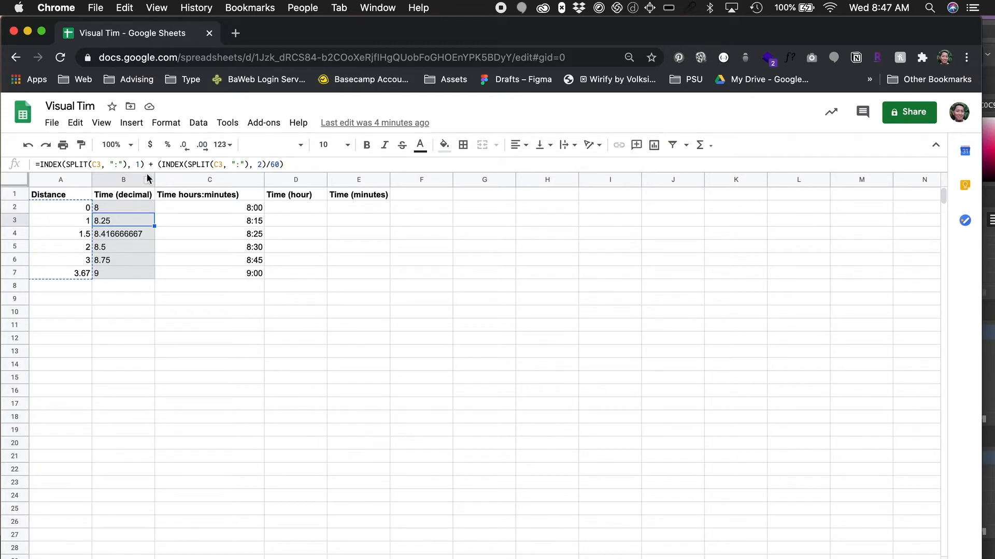
click(116, 207)
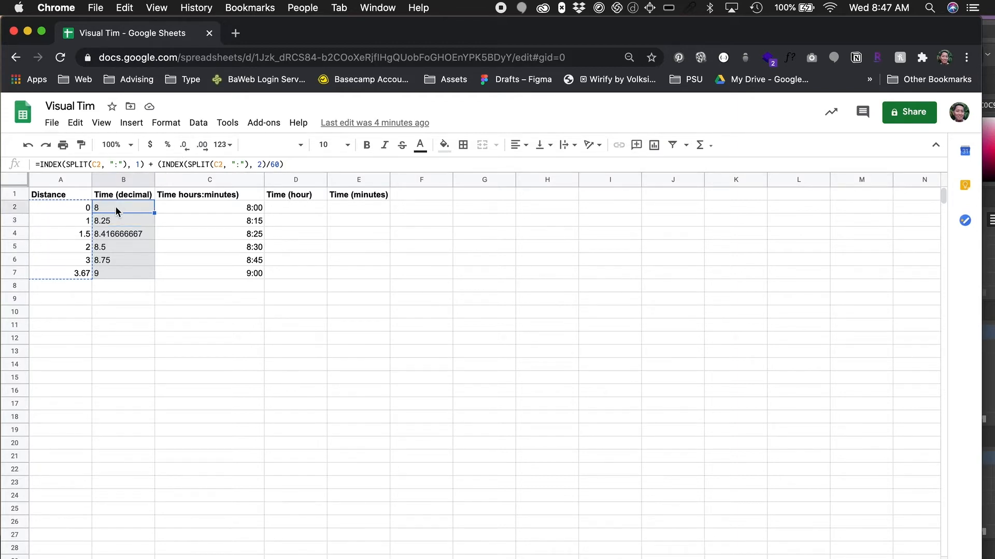
click(99, 165)
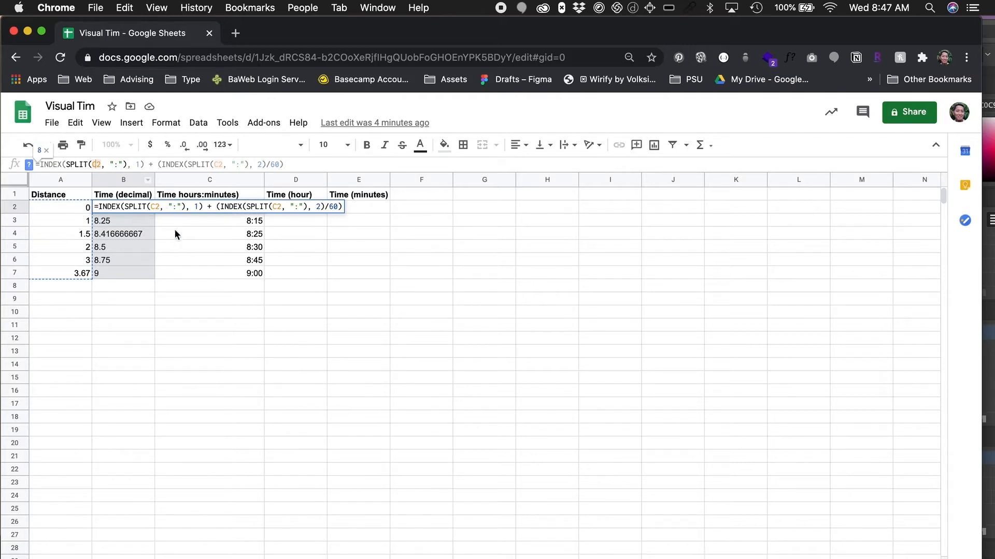
click(176, 247)
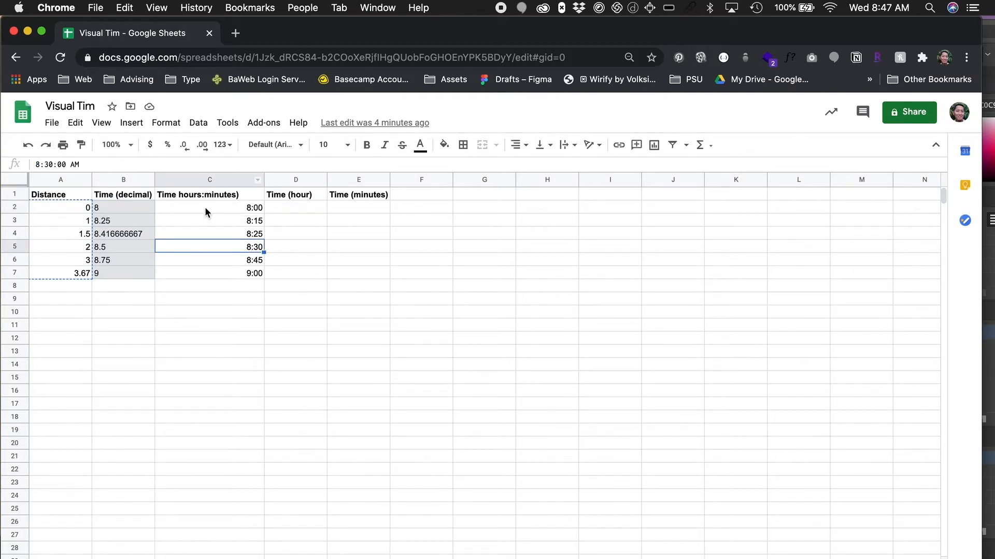
click(199, 208)
click(125, 206)
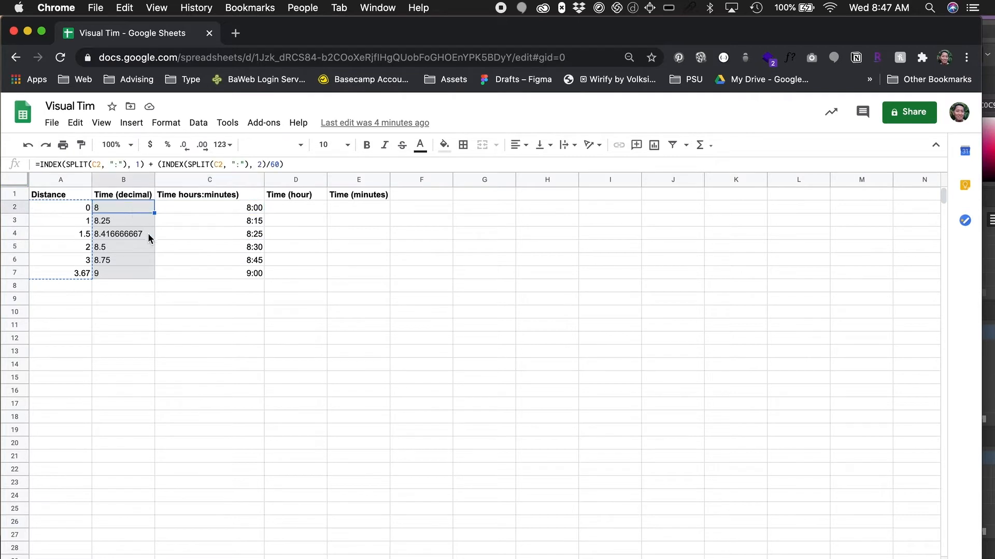
click(145, 222)
Clear the Time (decimal) formulas from B3 through B7, keeping only the one in B2
click(130, 273)
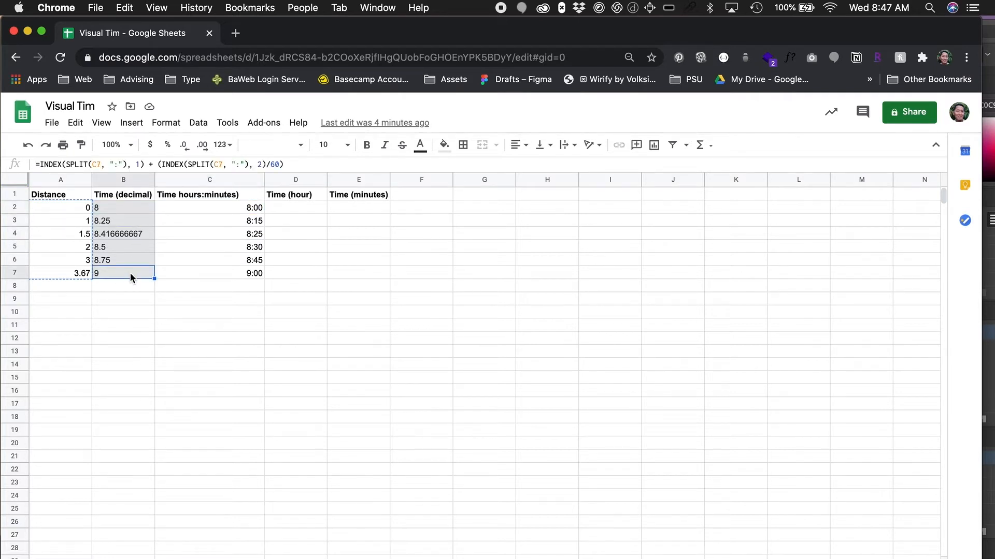
key(Delete)
click(139, 217)
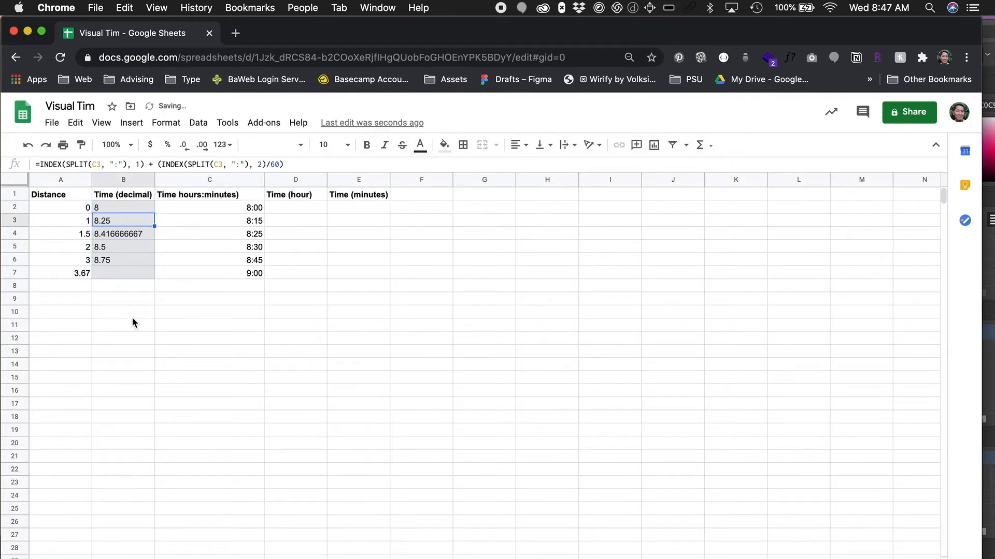
click(132, 275)
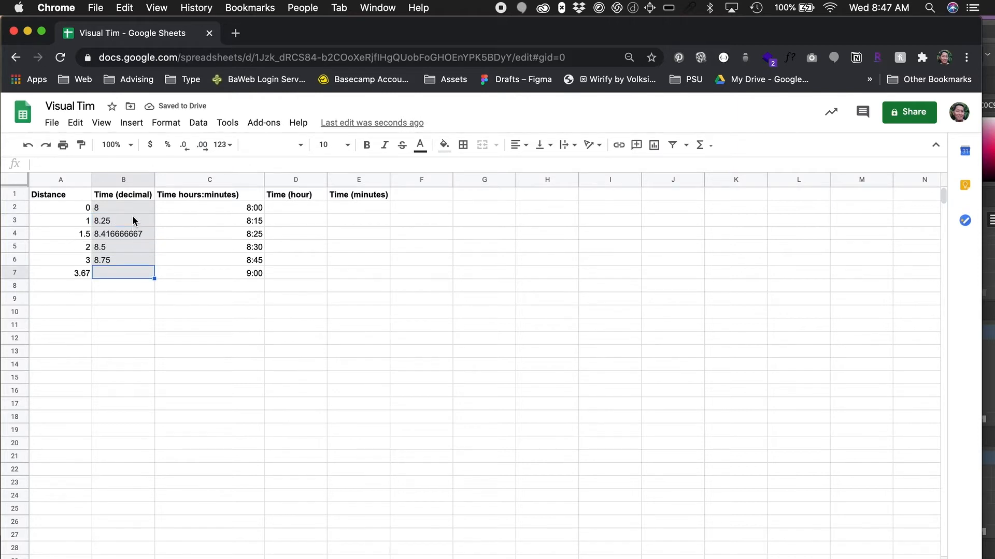
click(133, 222)
shift+click(138, 264)
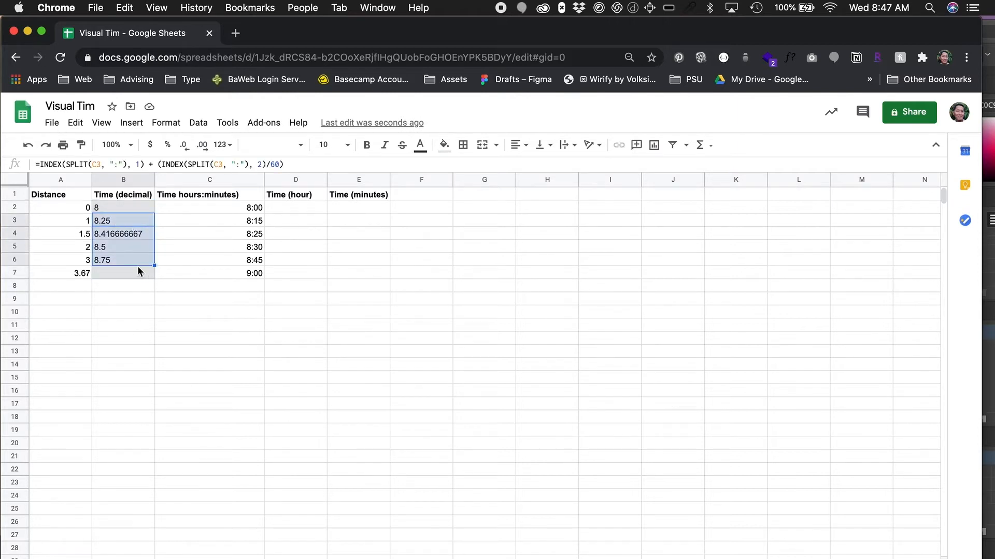
key(Delete)
Fill the decimal time formula from B2 down through B7 and check the copied formula's cell reference in B3
click(135, 205)
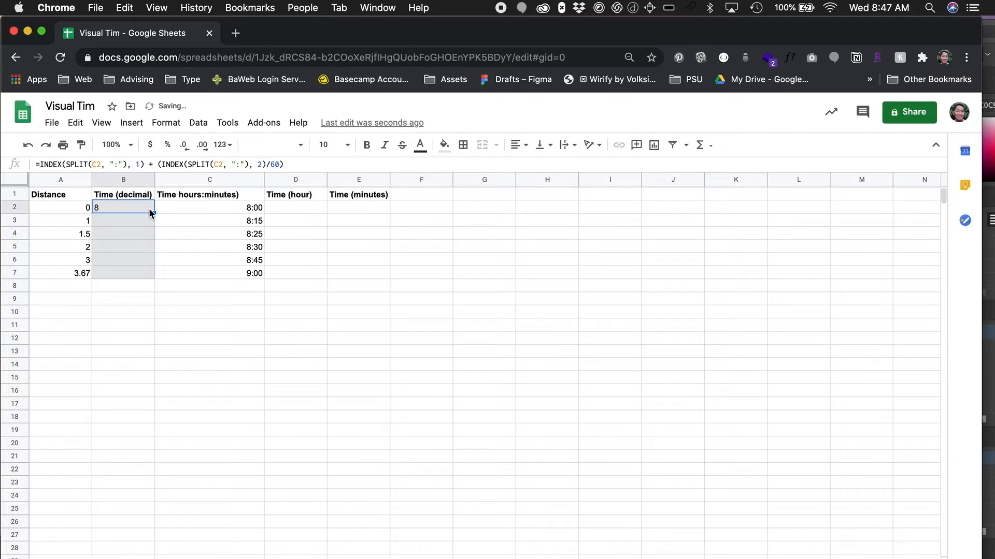
drag(155, 213, 153, 274)
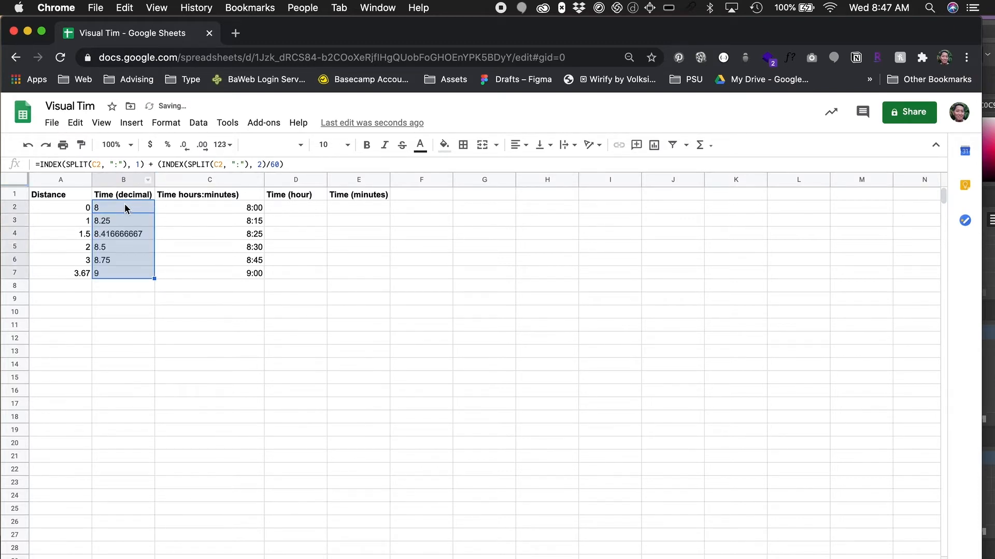
click(123, 219)
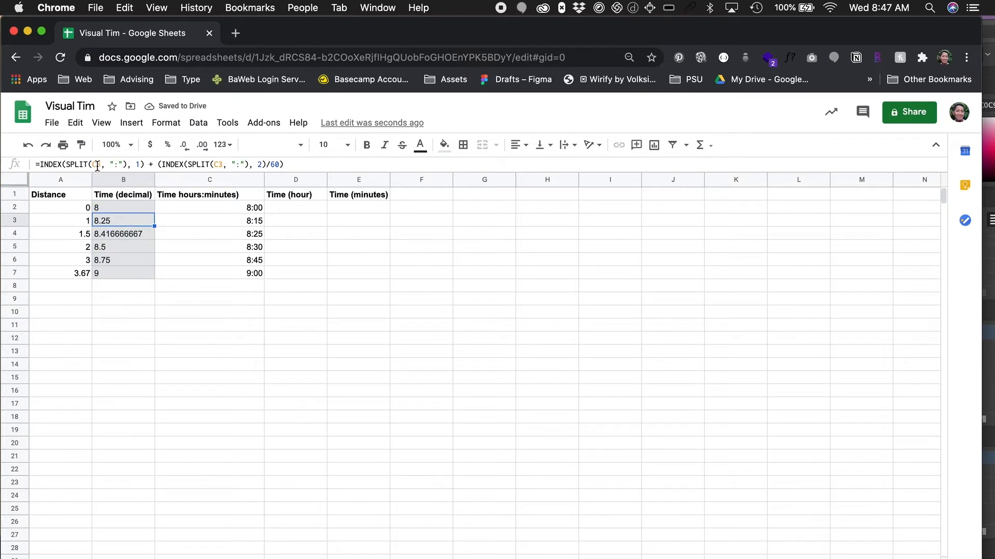
click(213, 223)
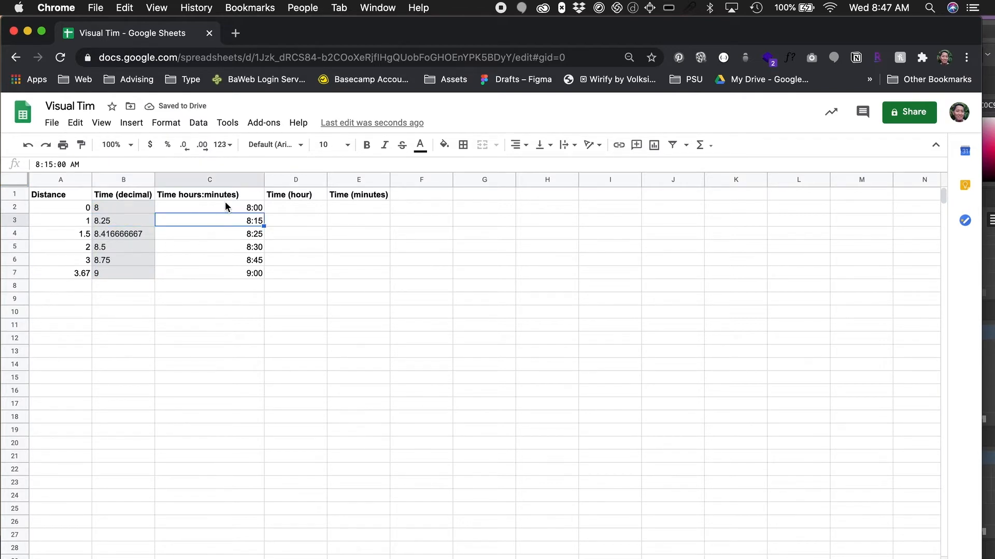
click(212, 285)
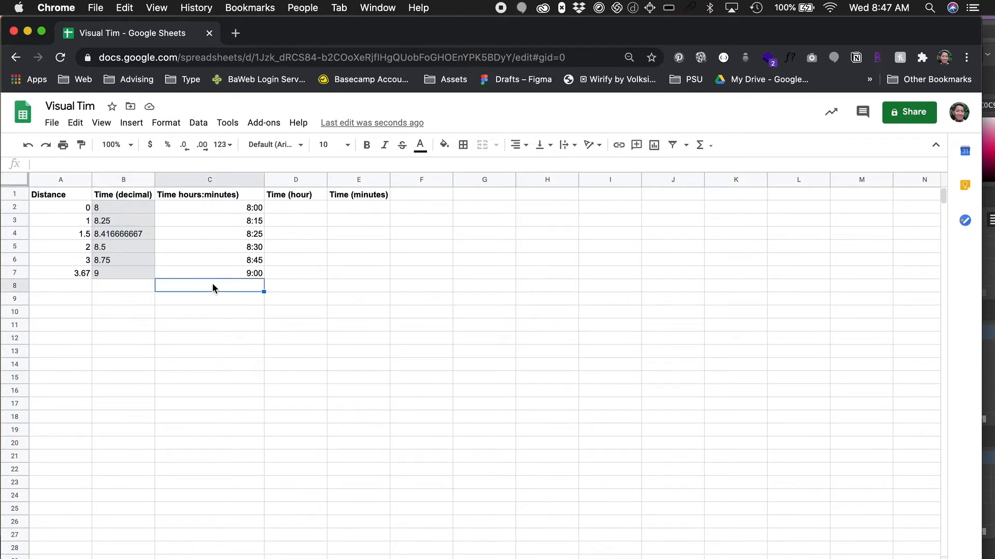
click(287, 209)
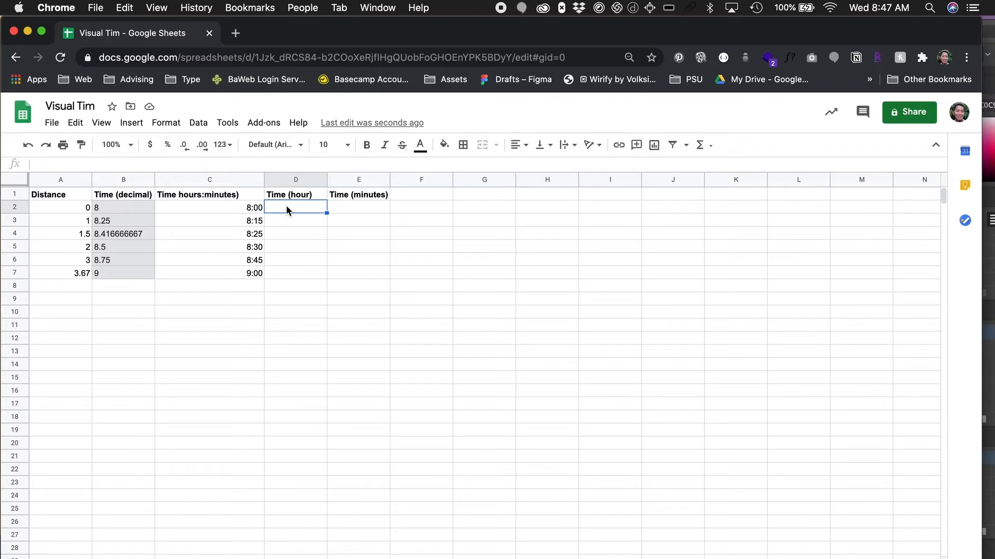
click(332, 218)
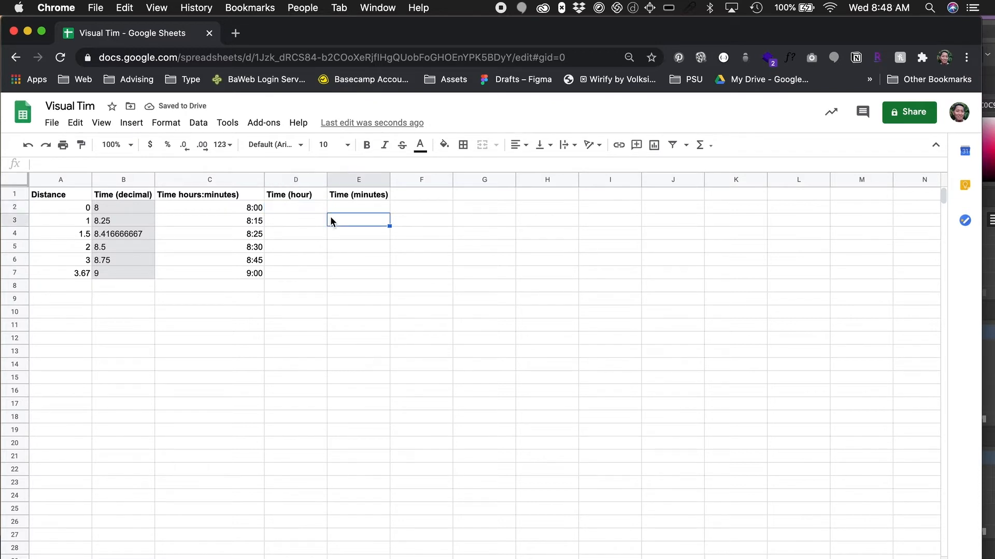
text(8)
key(BackSpace)
key(Up)
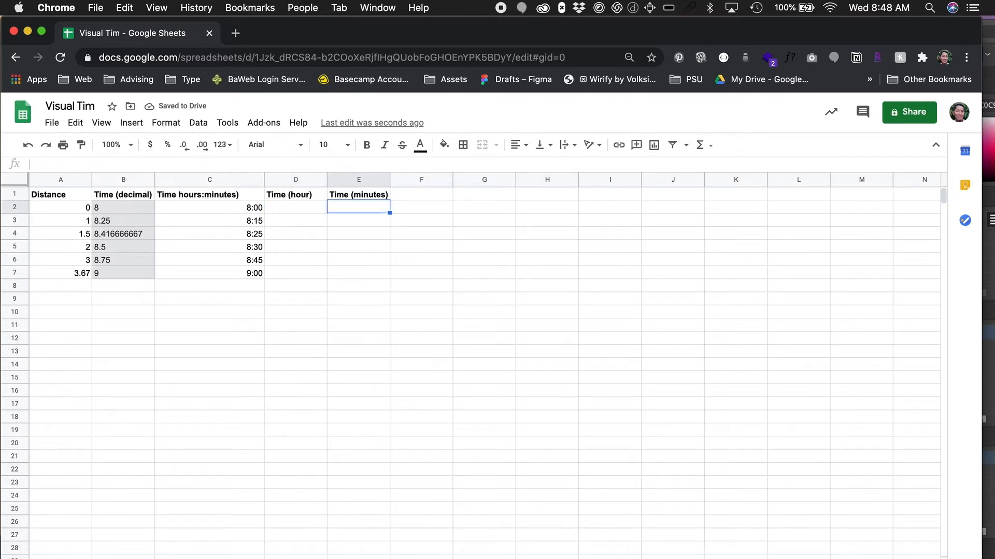
Fill the Time (hour) column with 8 in D2 through D6 and 9 in D7
key(Left)
text(8)
key(Return)
text(8)
key(Return)
text(8)
key(Return)
text(8)
key(Return)
text(8)
key(Return)
text(8)
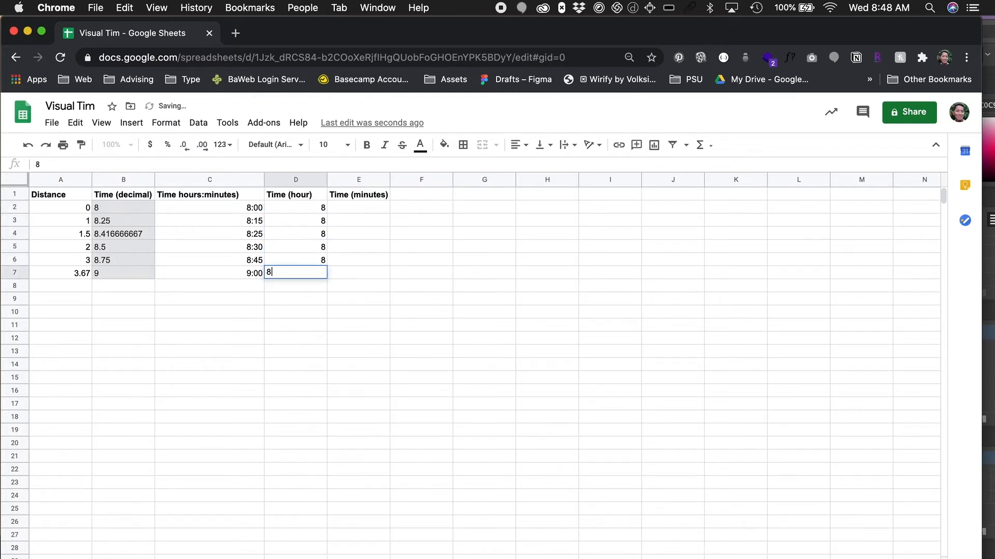
key(BackSpace)
text(9)
key(Tab)
Fill the Time (minutes) column from E2 to E7 with 0, 15, 25, 30, 45 and 0
key(Up)
key(Up)
key(Up)
key(Up)
key(Up)
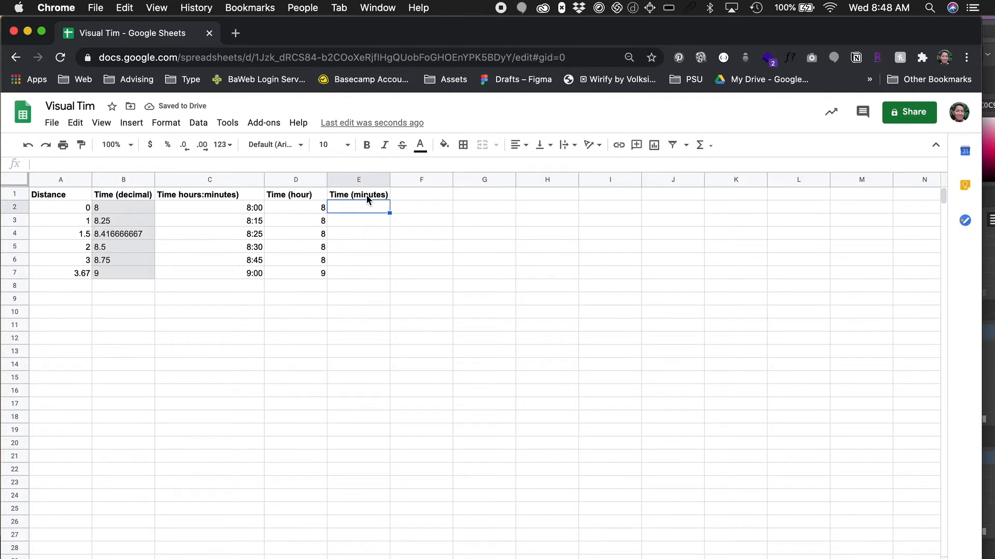
text(0)
key(Return)
text(15)
key(Return)
text(25)
key(Return)
text(30)
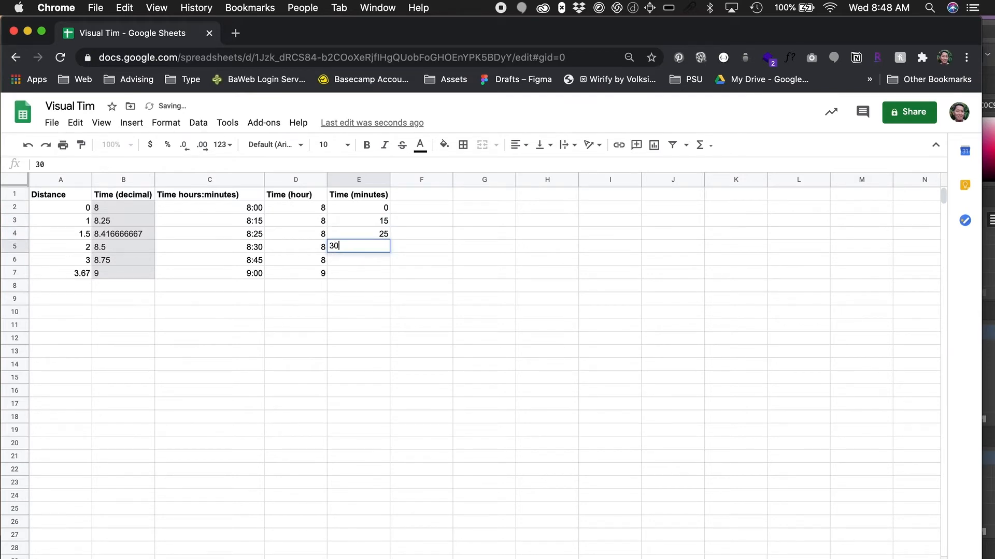
key(Return)
text(45)
key(Return)
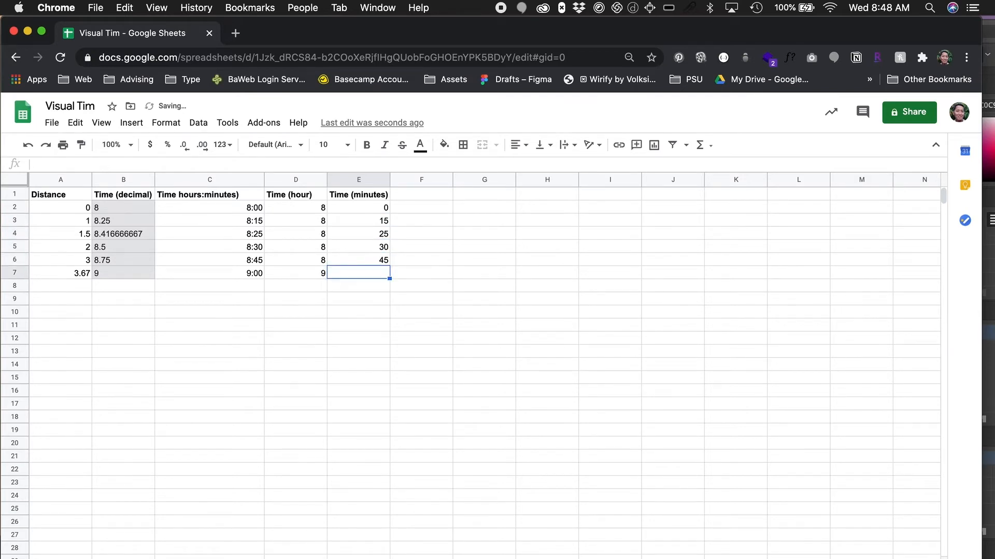
text(0)
key(Tab)
Add the column header "Minutes(decimal)" in F1 and make it bold
key(Up)
key(Up)
key(Up)
key(Up)
key(Up)
key(Up)
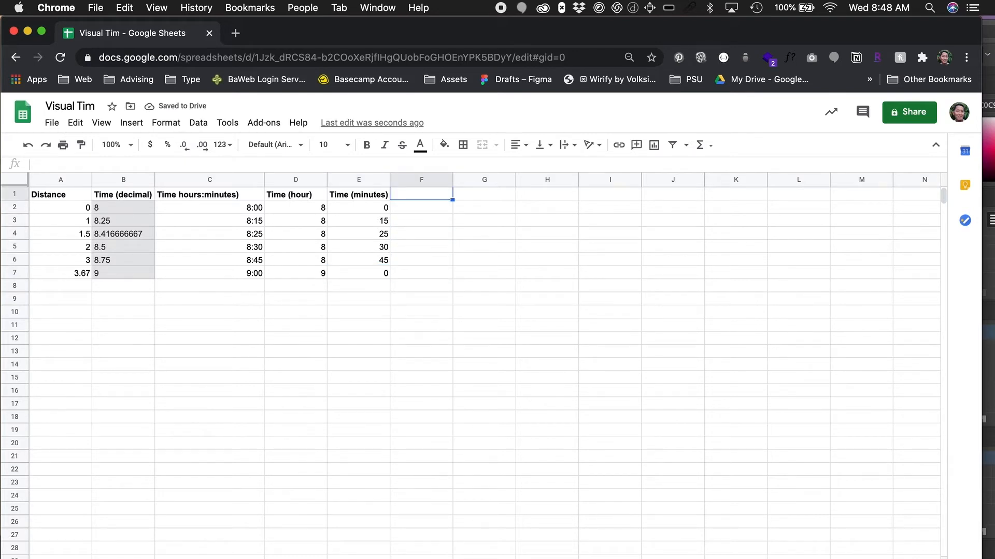
text(Time)
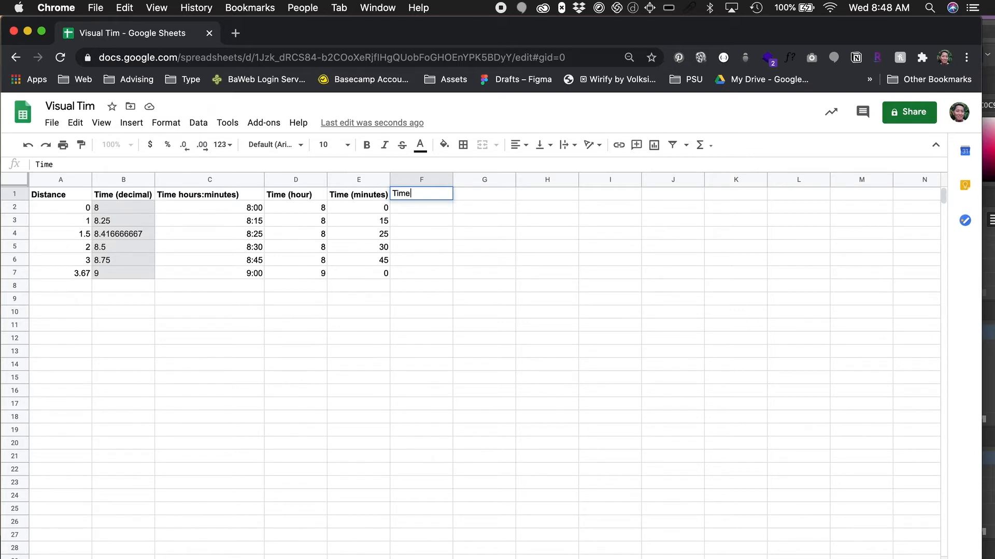
key(BackSpace)
key(BackSpace)
key(BackSpace)
key(BackSpace)
text(Minutes(decimal))
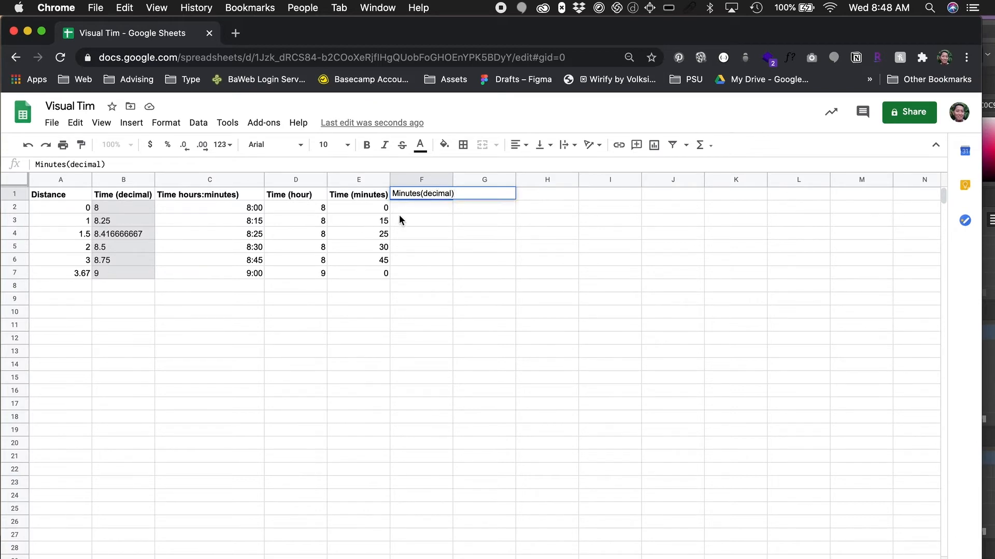
key(Return)
click(412, 196)
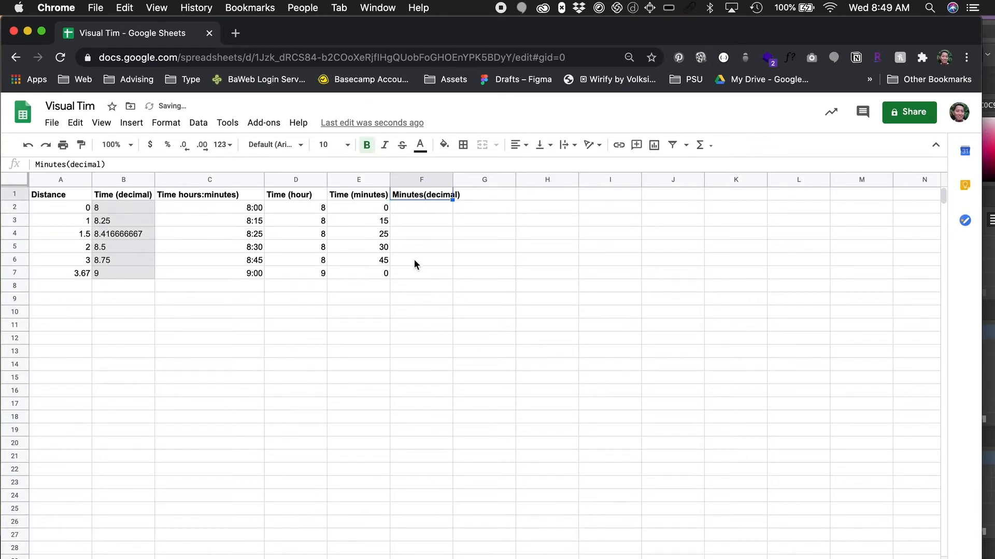
text(b)
click(406, 215)
key(super+z)
Enter the formula =E2/60 in F2 and fill it down through F7 for the decimal minutes
click(408, 207)
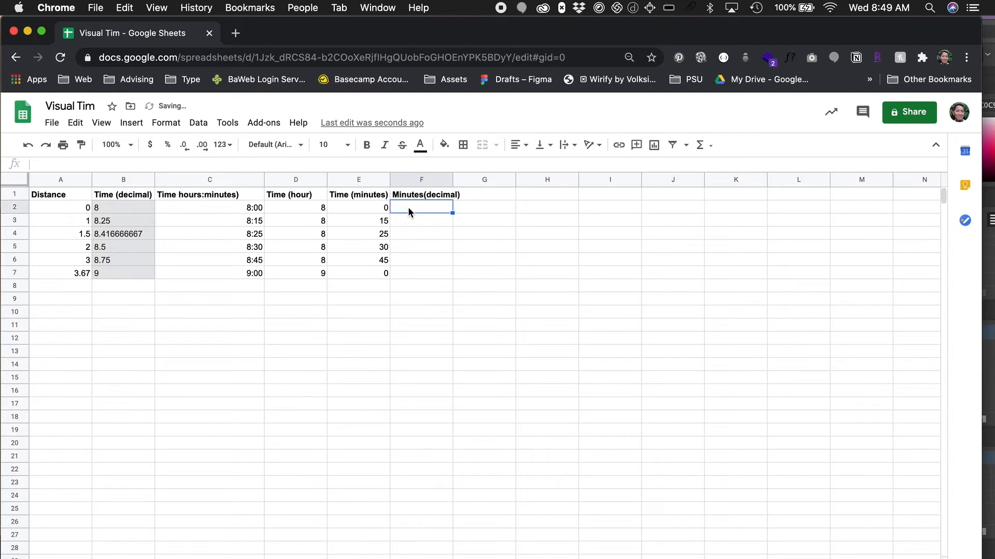
text(=)
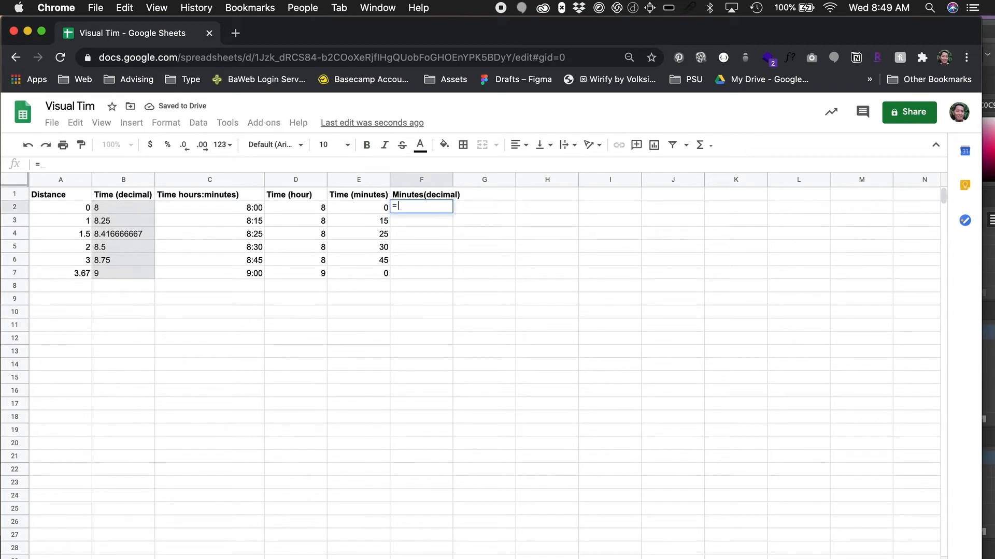
click(379, 207)
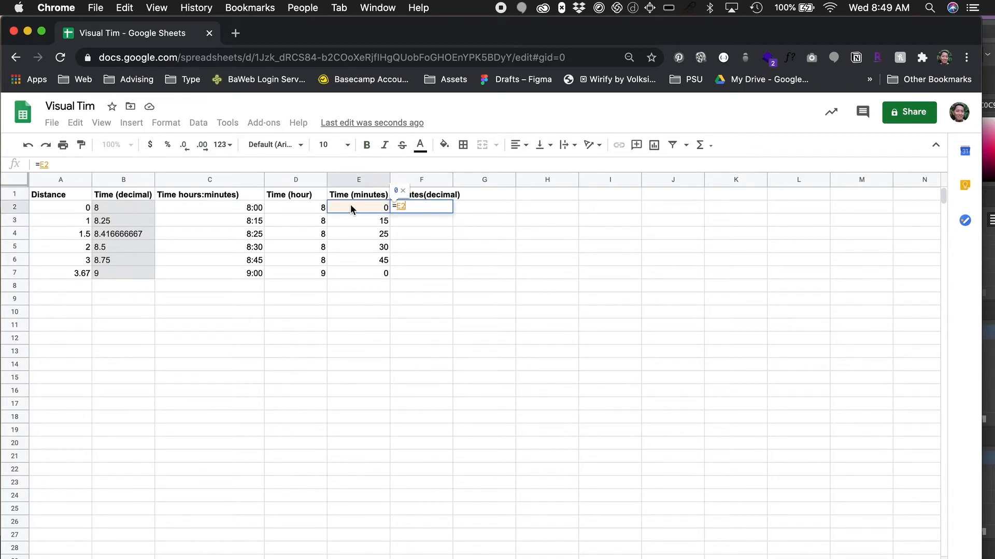
text(/60)
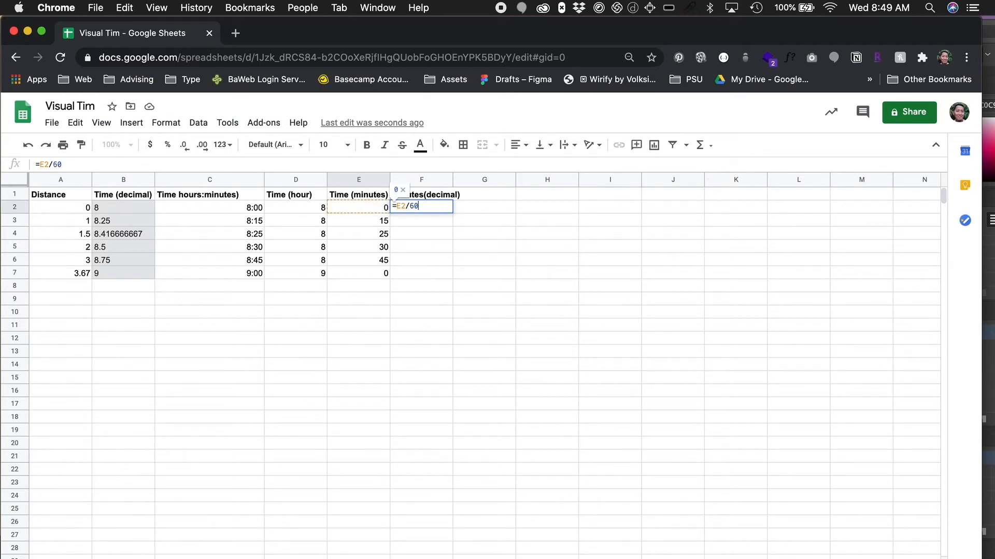
key(Return)
click(435, 209)
drag(451, 213, 448, 275)
click(478, 243)
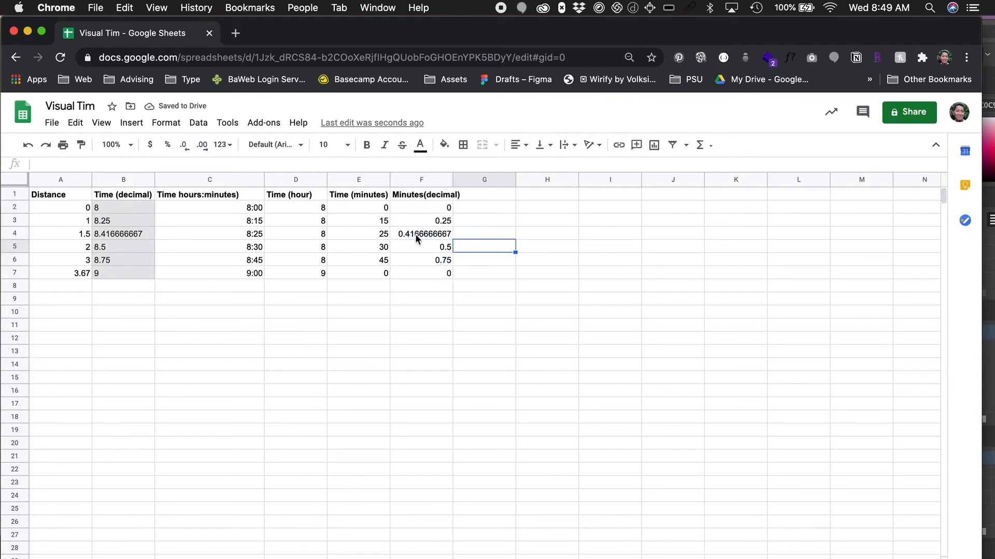
Widen column F so the Minutes(decimal) header fits within it
click(463, 221)
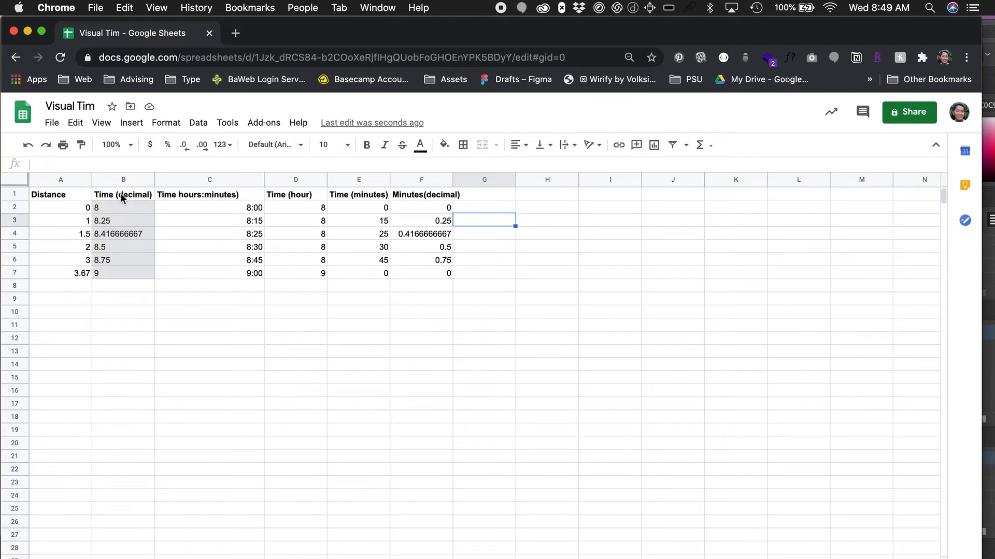
click(471, 195)
drag(456, 178, 472, 222)
Enter the formula =D2+F2 in G2 and fill it down through G7 to combine hours and decimal minutes
click(487, 207)
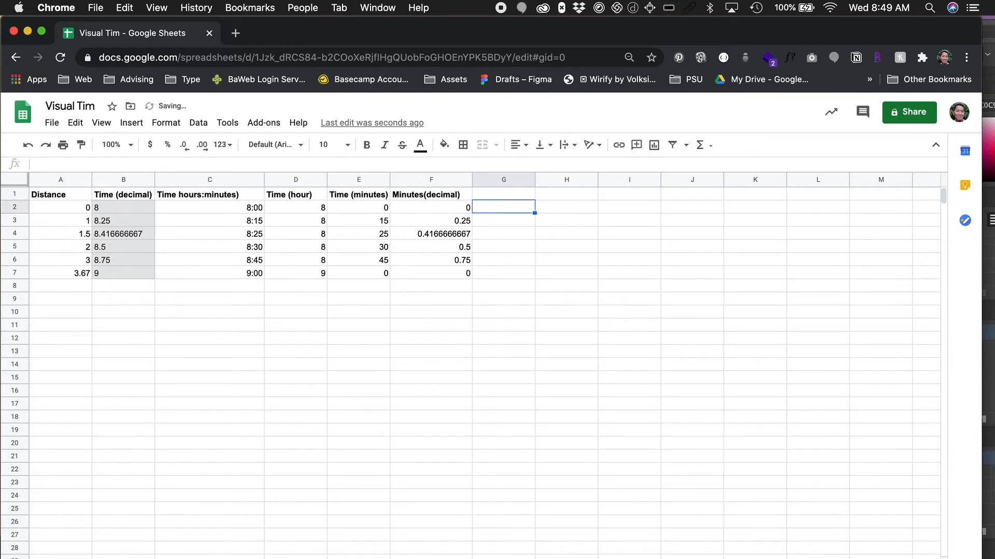
text(=)
click(313, 210)
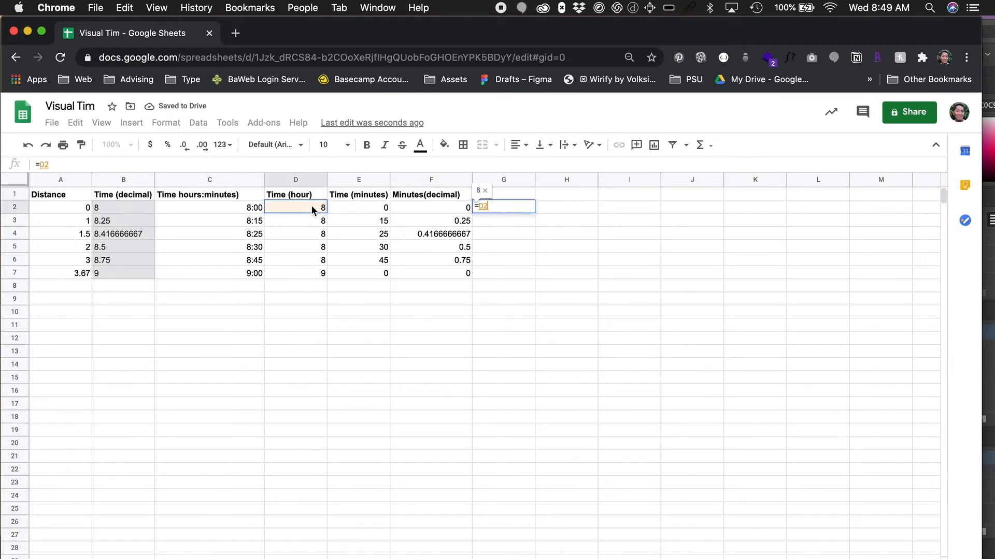
text(+)
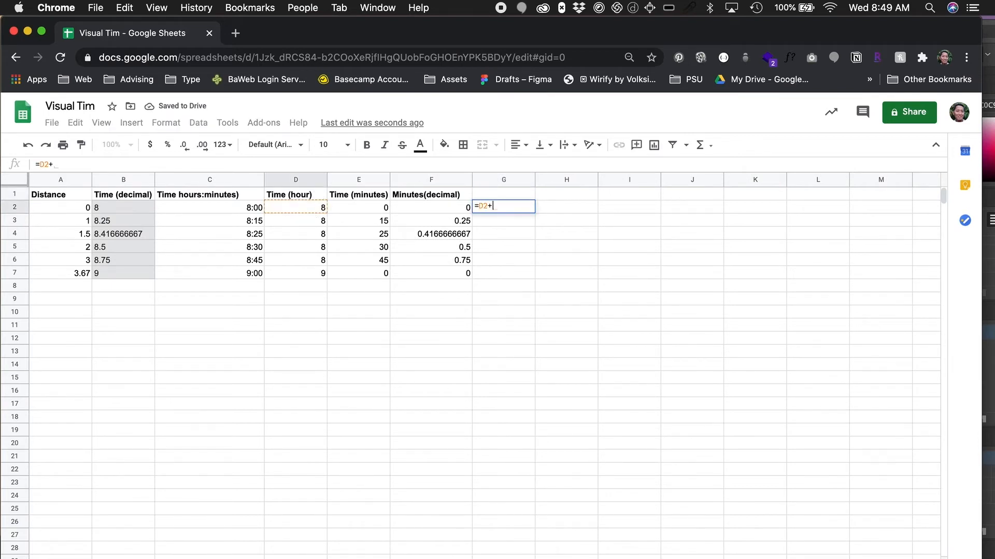
click(423, 210)
key(Return)
click(524, 209)
drag(535, 213, 533, 277)
click(557, 235)
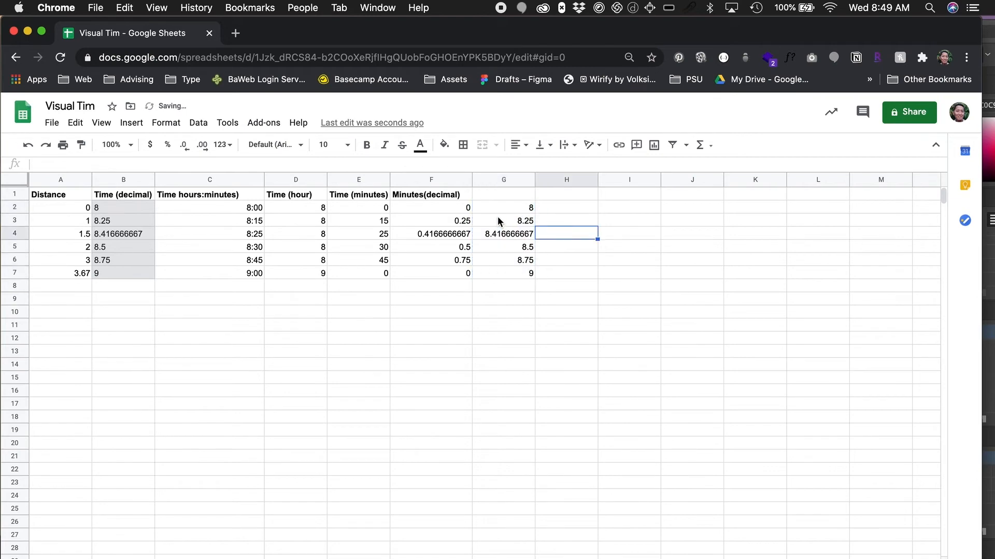
Compare the addition formulas in column G with the split formulas in the Time (decimal) column and their source times
click(518, 248)
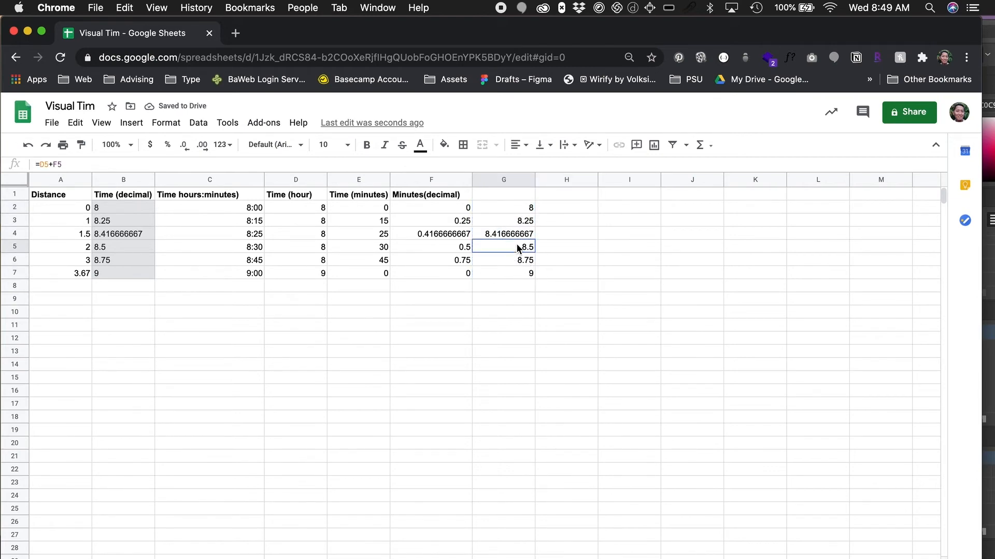
click(529, 209)
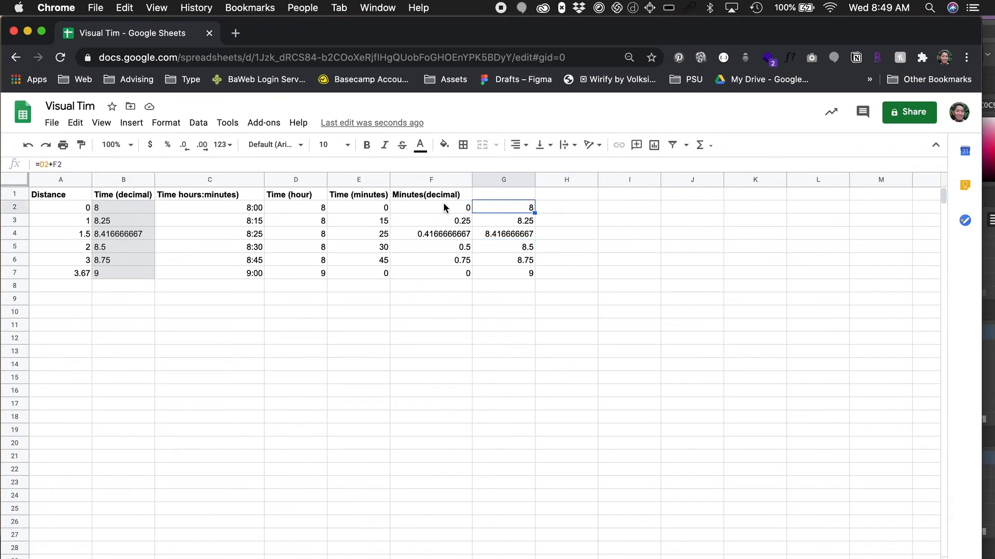
click(132, 209)
click(130, 196)
click(121, 209)
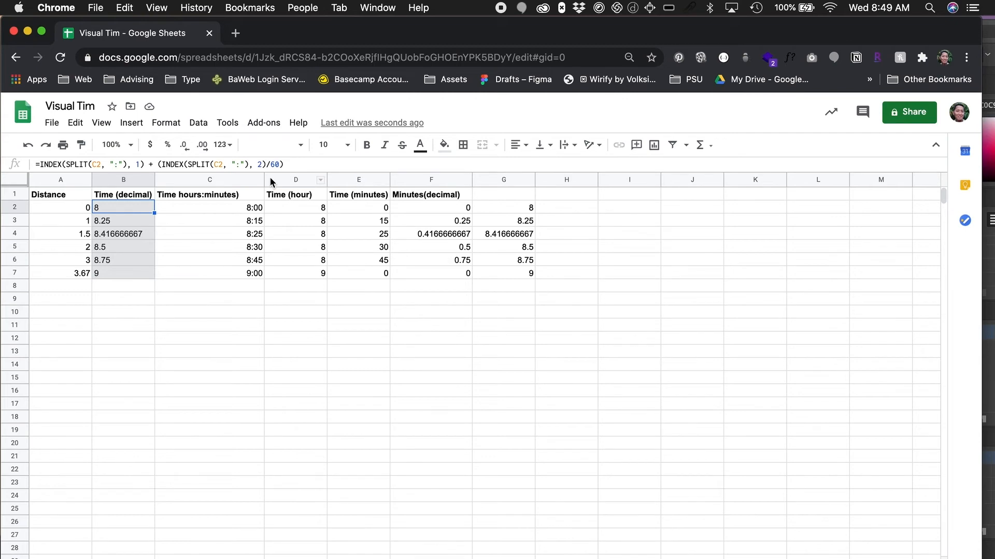
click(236, 221)
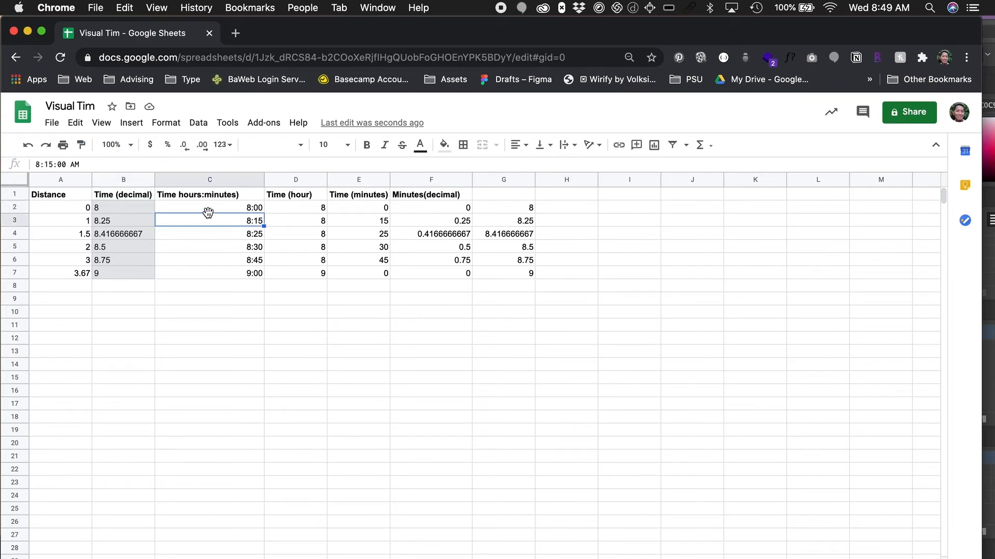
click(91, 208)
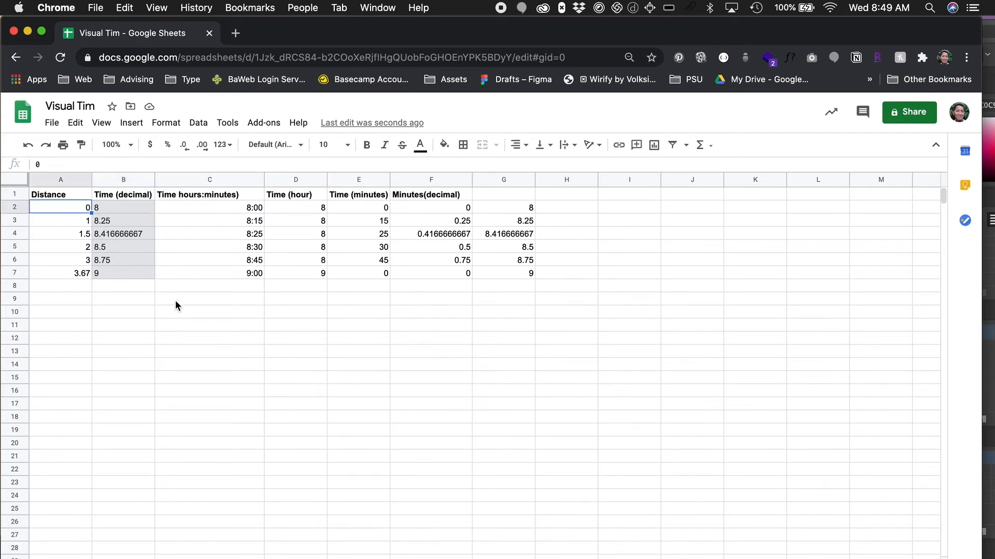
click(115, 236)
click(171, 285)
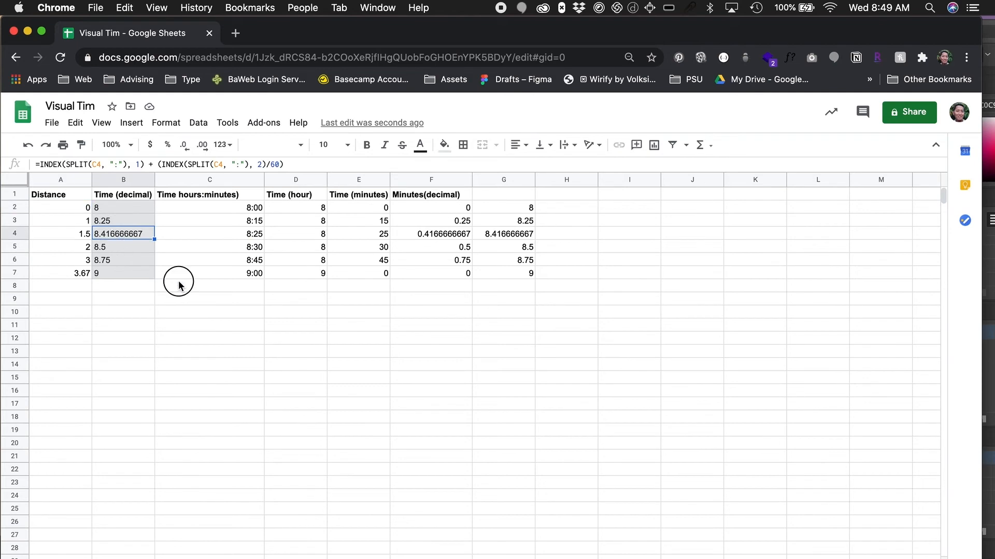
Copy the distance and decimal time values in A2:B7 and switch to Adobe Illustrator
click(80, 209)
drag(115, 271, 114, 271)
key(super+c)
key(super+Tab)
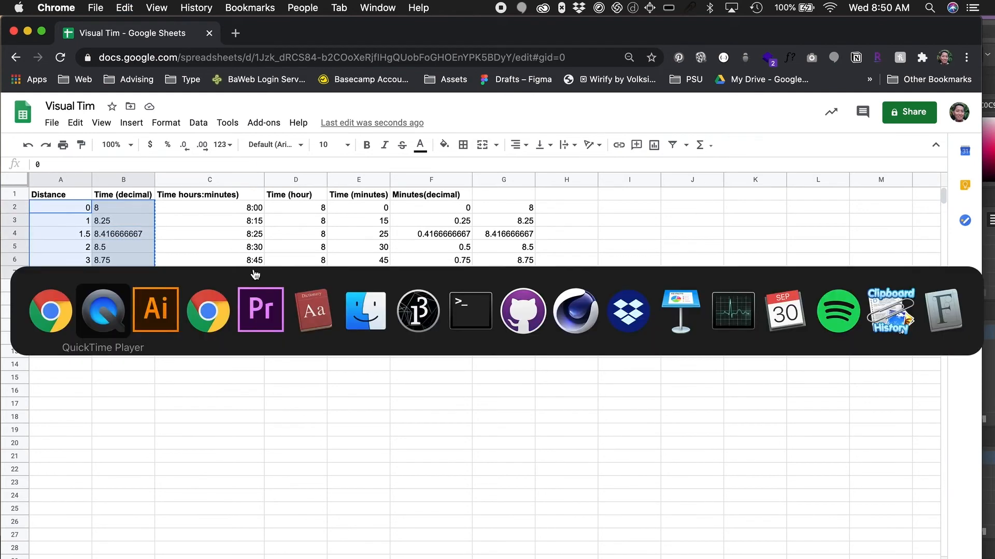
click(154, 333)
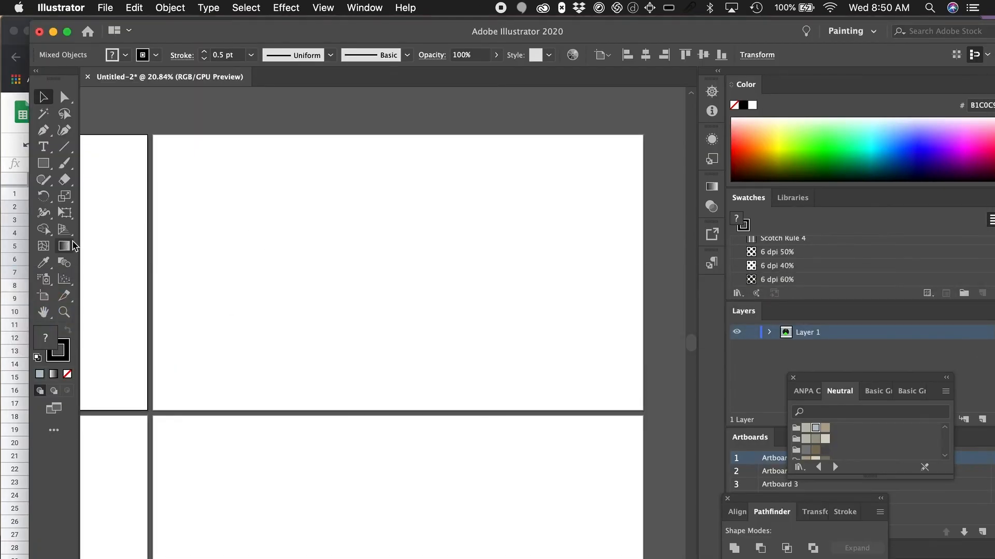
Draw a scatter graph about 1338 by 838 px on the second artboard with the Scatter Graph tool
click(66, 282)
click(68, 284)
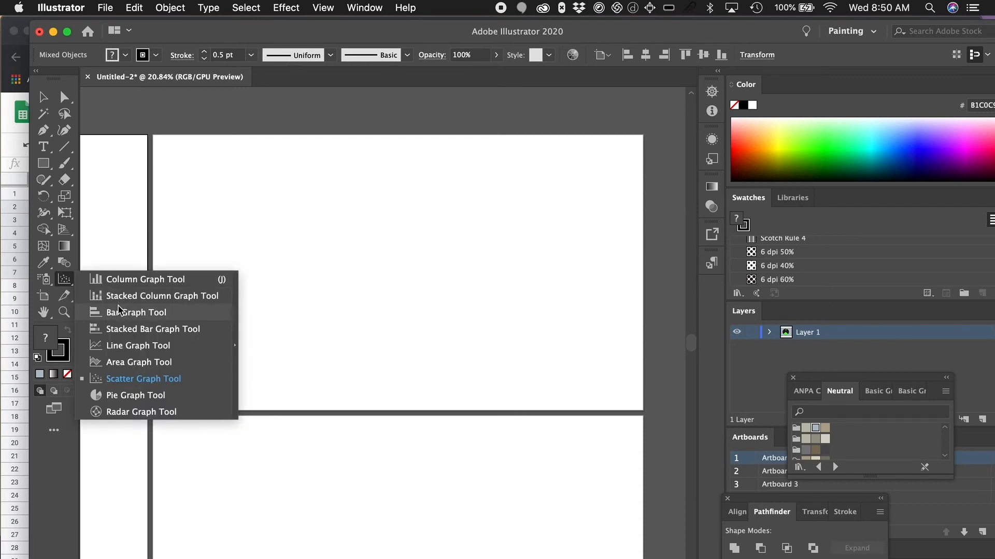
click(139, 381)
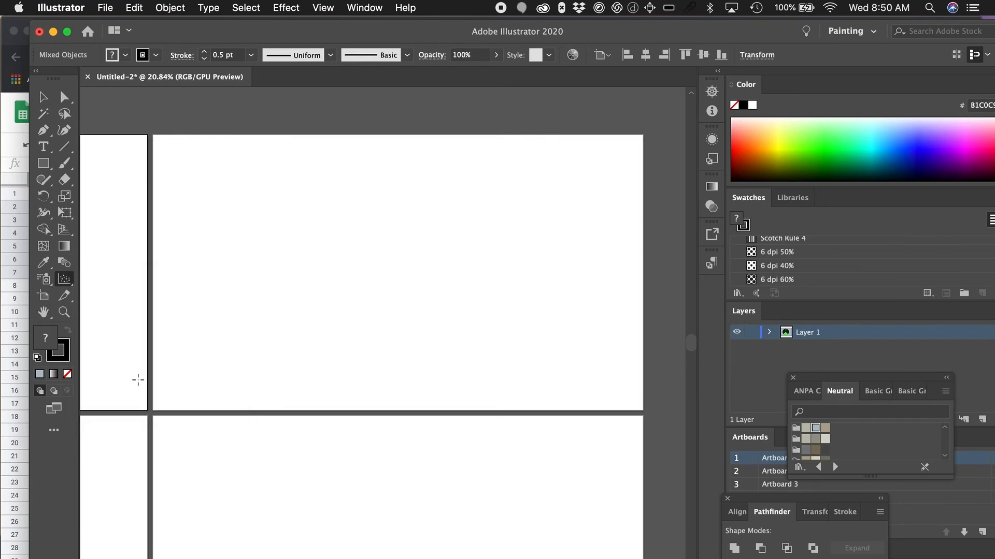
drag(214, 178, 553, 391)
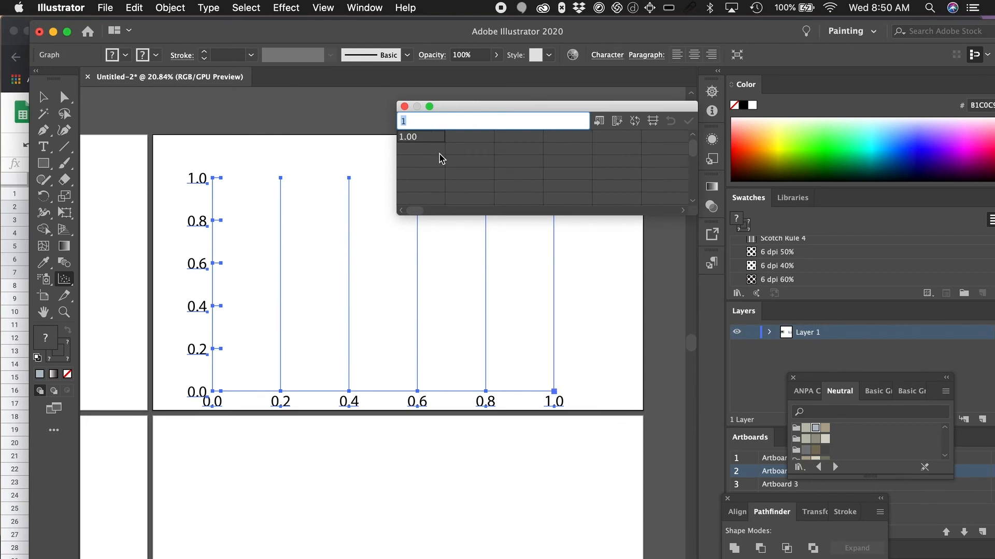
Paste the copied distance and decimal time values into the graph data, apply them and close the data window
text(0.00	8.00 1.00	8.25 1.50	8.42 2.00	8.50 3.00	8.75 3.67	9.00)
click(421, 139)
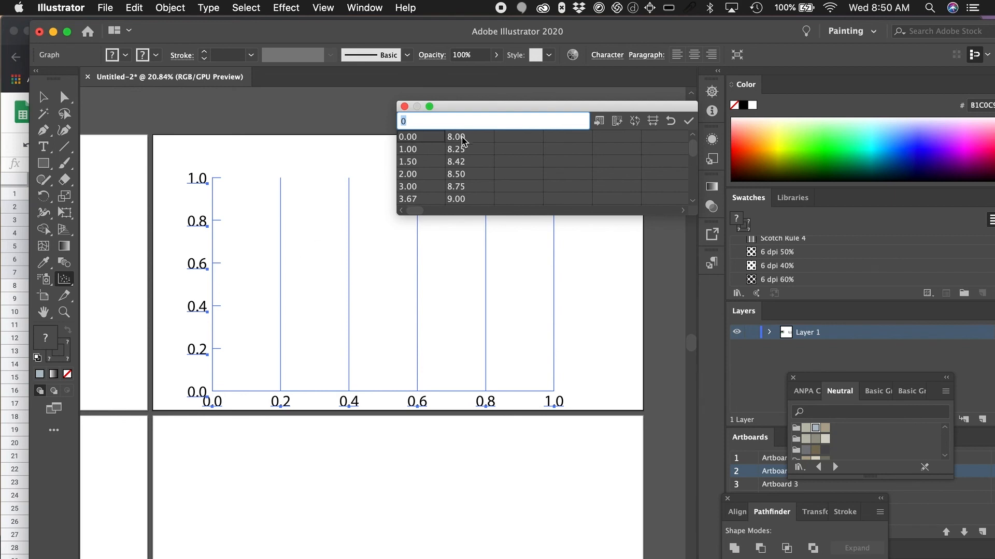
click(689, 124)
click(600, 375)
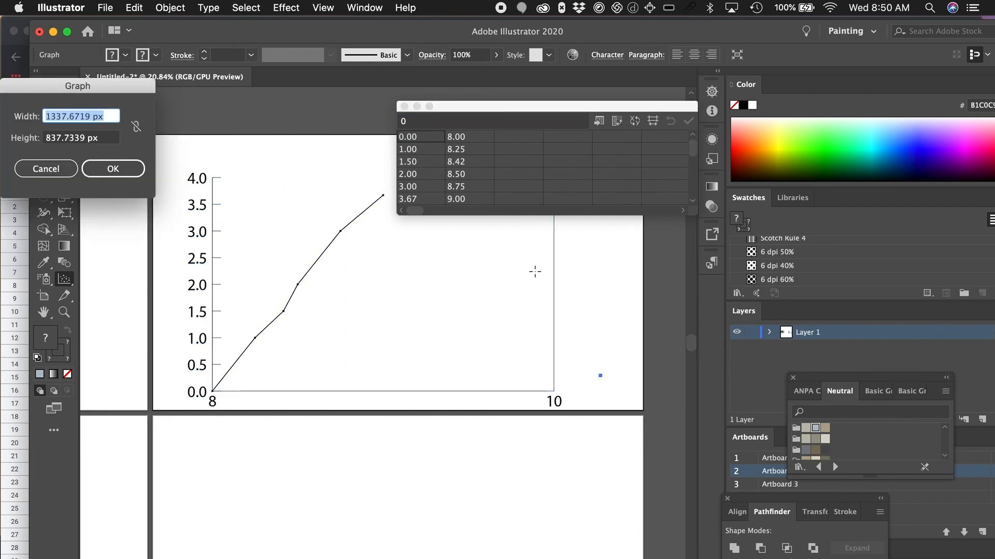
click(52, 170)
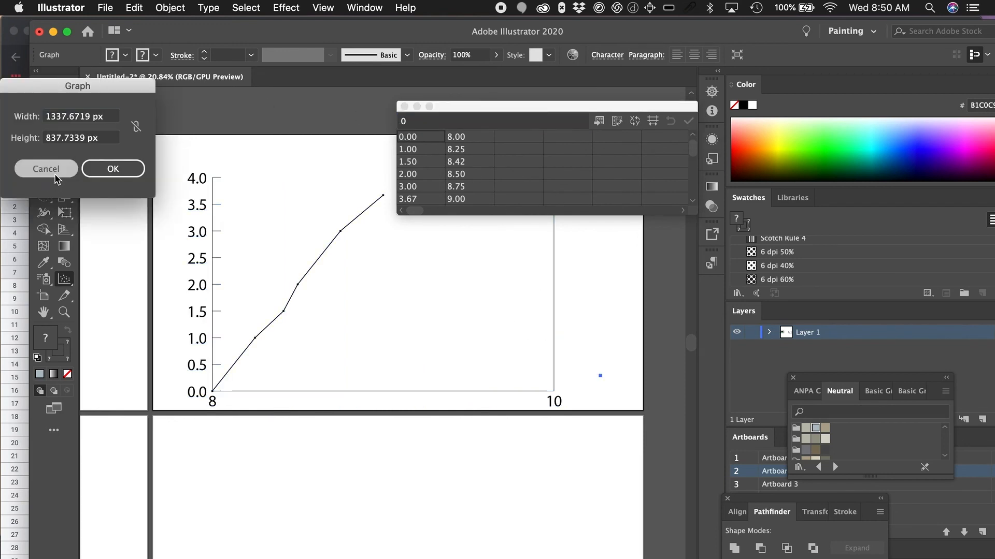
click(404, 107)
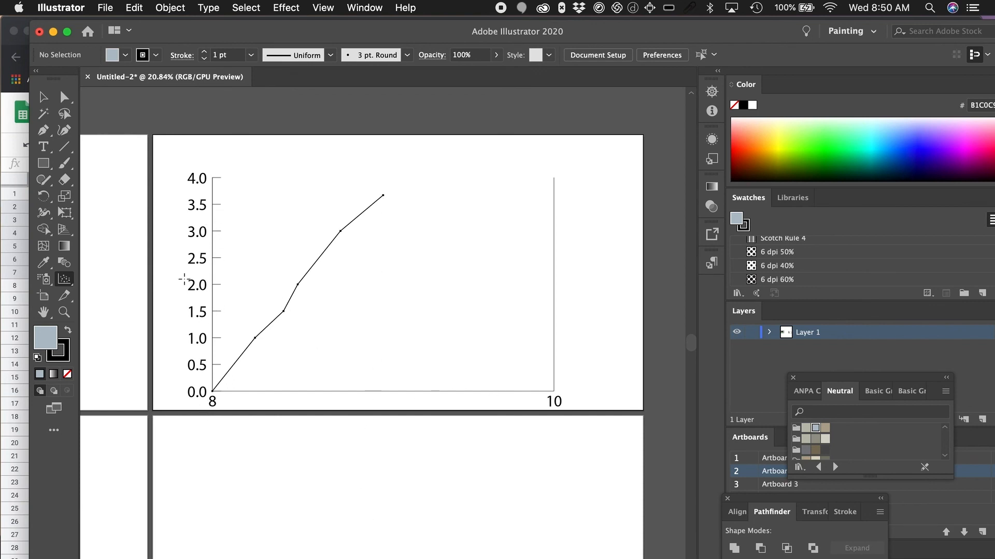
Set the scatter graph's value axis tick marks to Full Width length, then deselect the graph
key(v)
drag(168, 245, 267, 287)
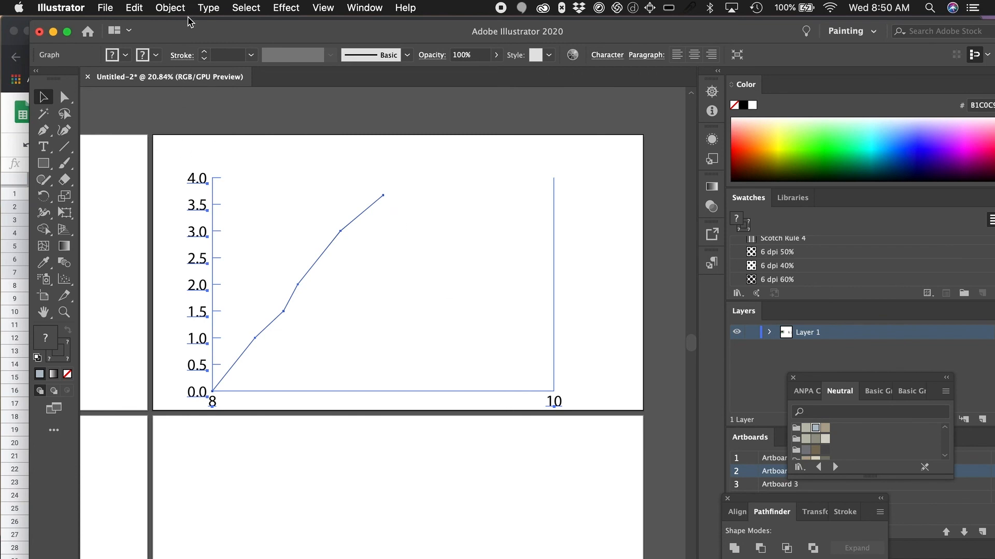
click(172, 9)
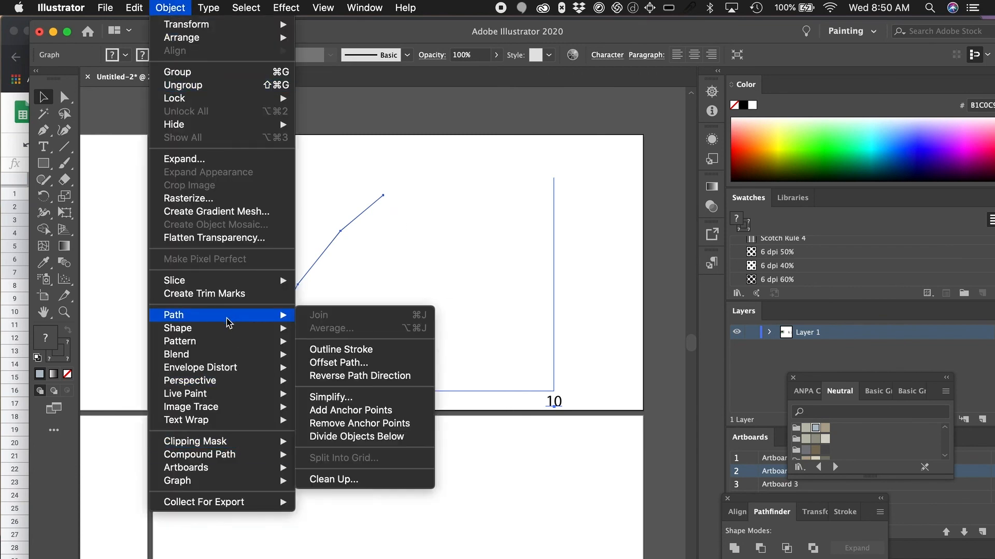
mouse_move(199, 480)
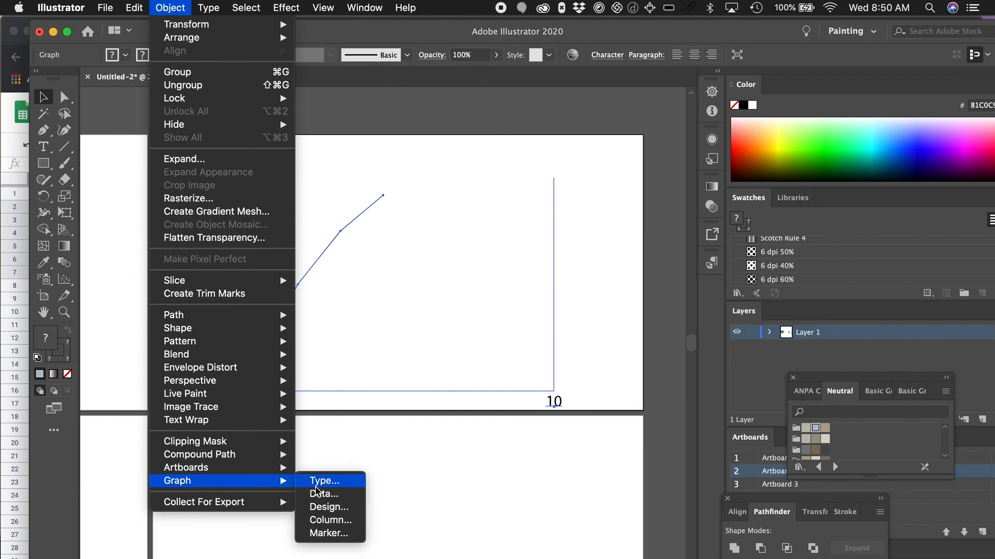
click(326, 480)
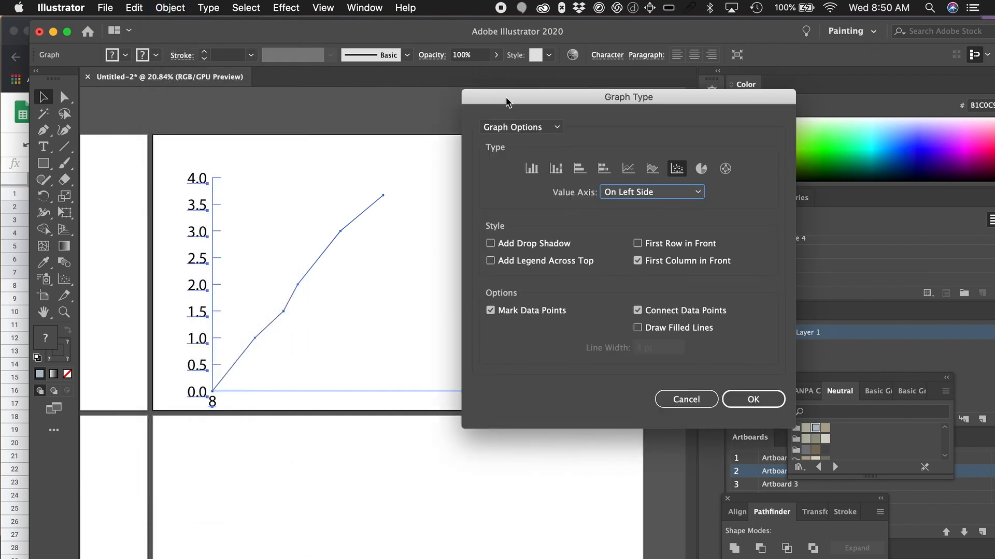
click(554, 125)
click(532, 158)
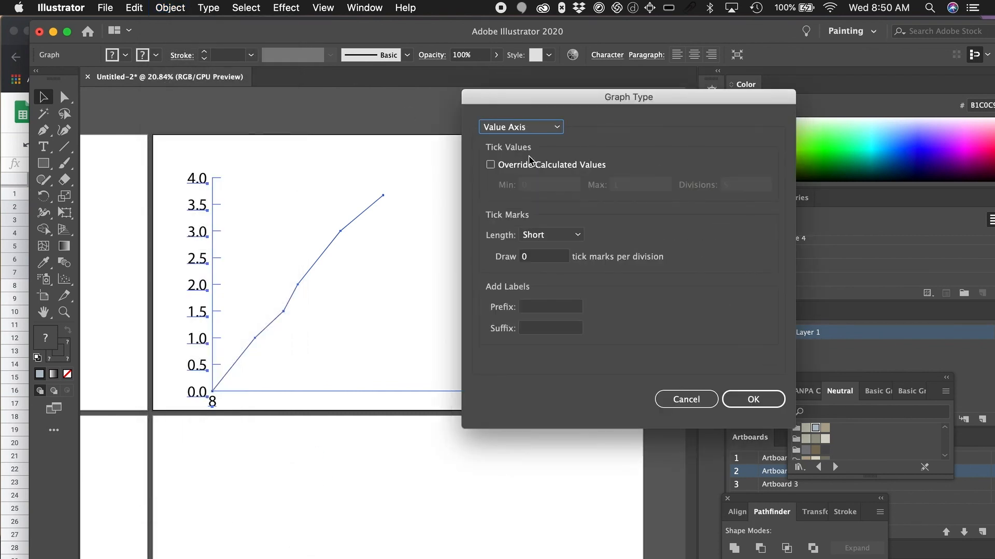
click(575, 235)
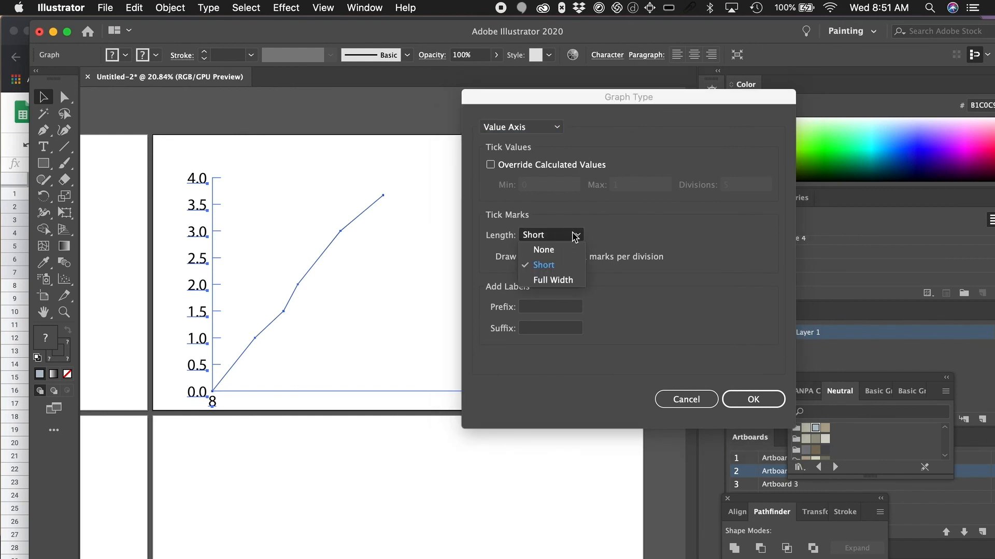
click(552, 279)
drag(607, 101, 762, 78)
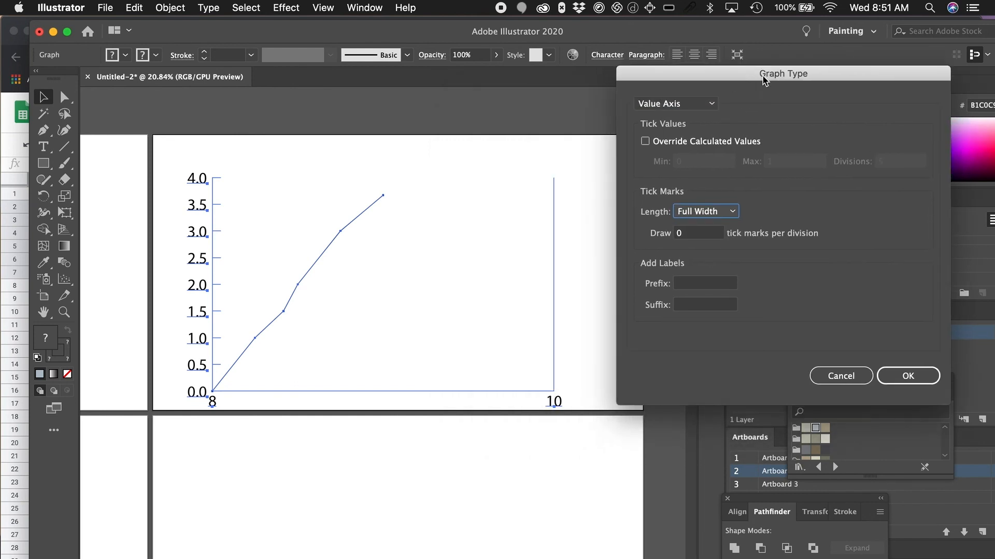
click(908, 376)
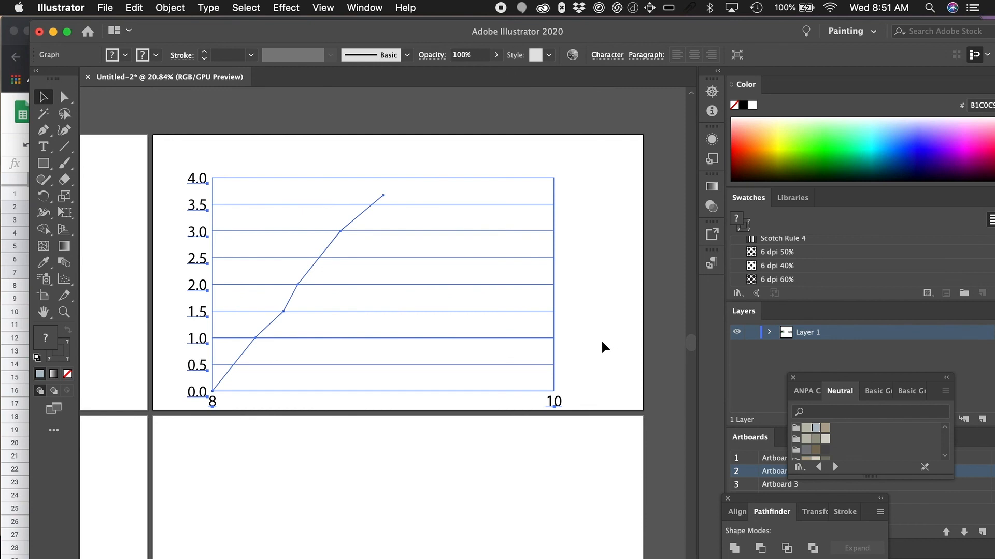
click(604, 347)
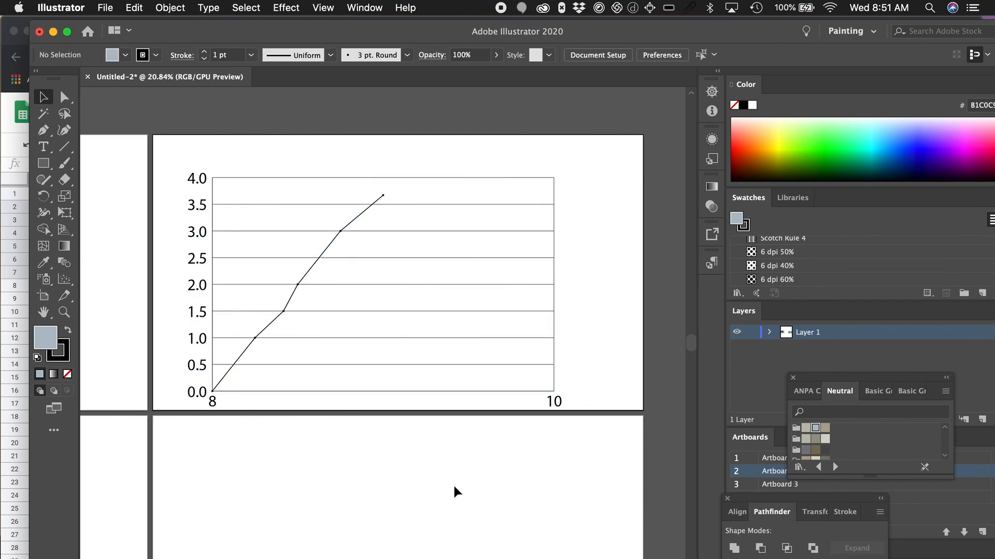